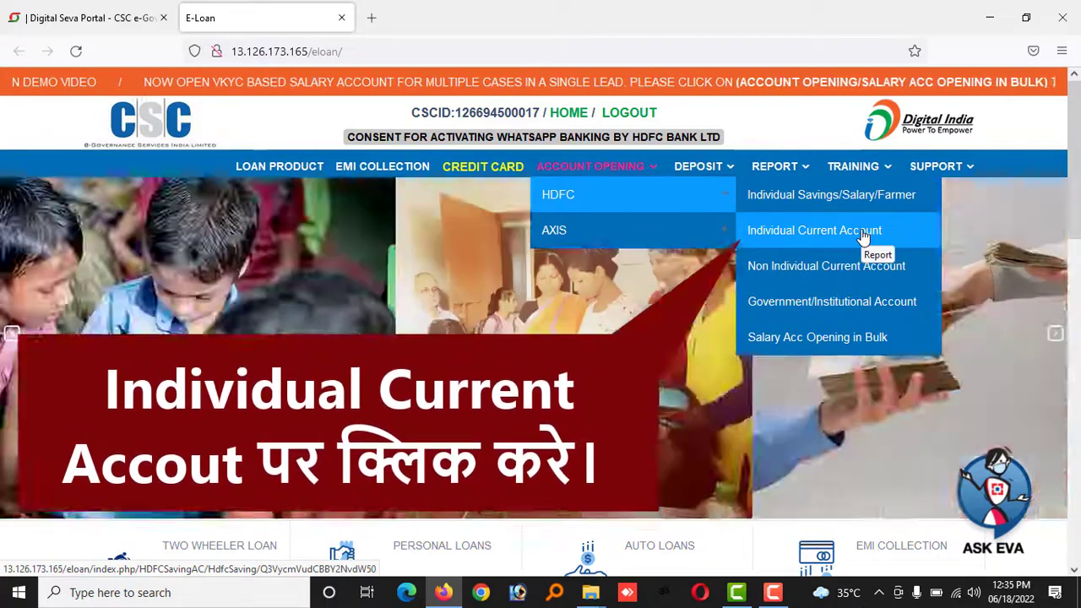
# Open HDFC's Individual Current Account application to view its important points and required documents
pyautogui.click(863, 237)
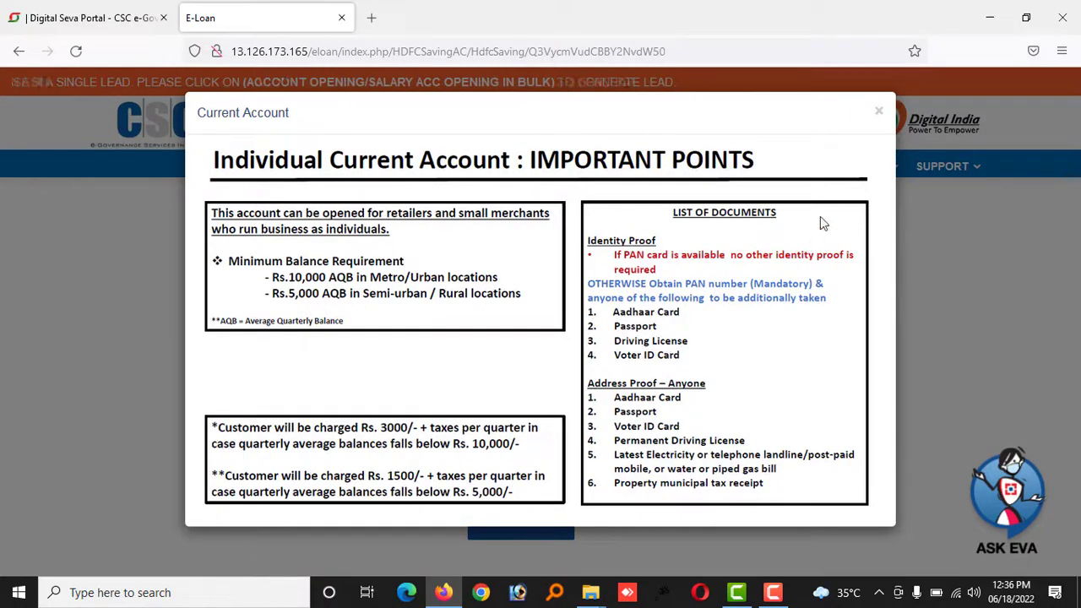
# Dismiss the notice and enter the customer's name and mobile number on the form
pyautogui.click(879, 116)
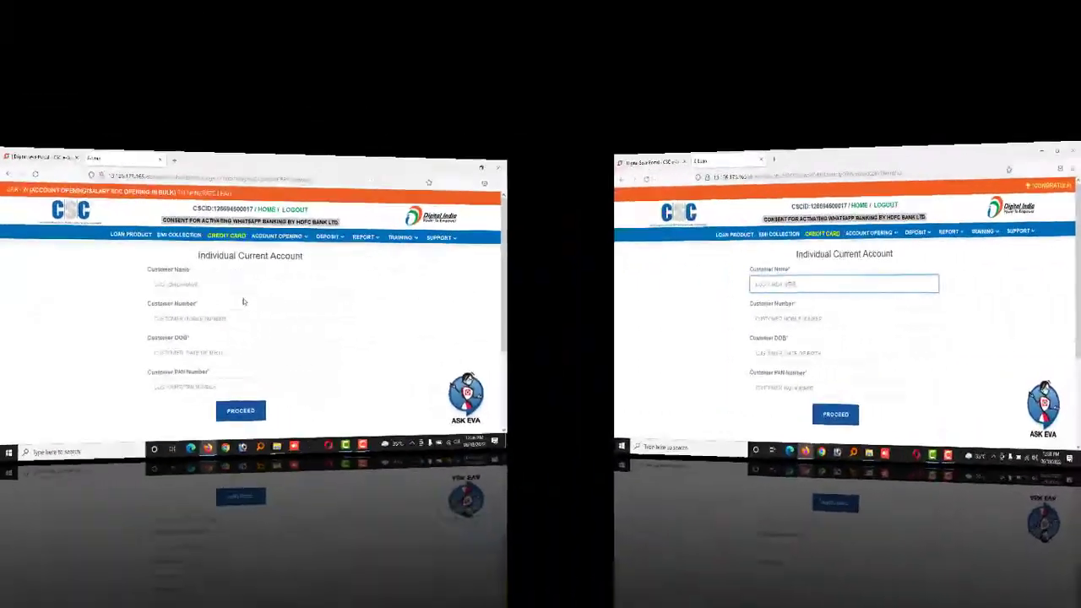
pyautogui.write('A')
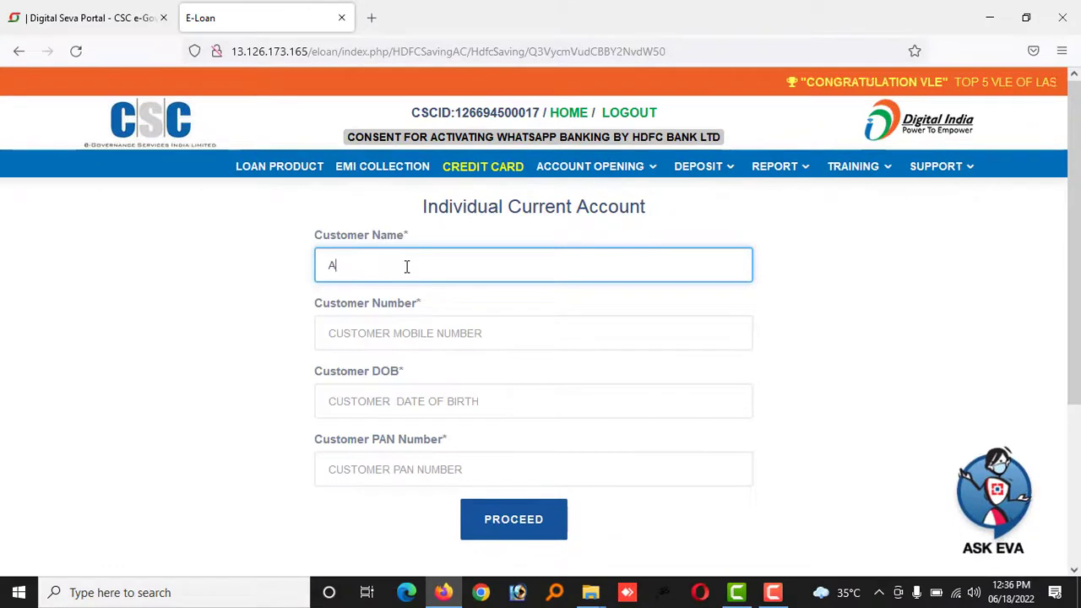
pyautogui.write('SH')
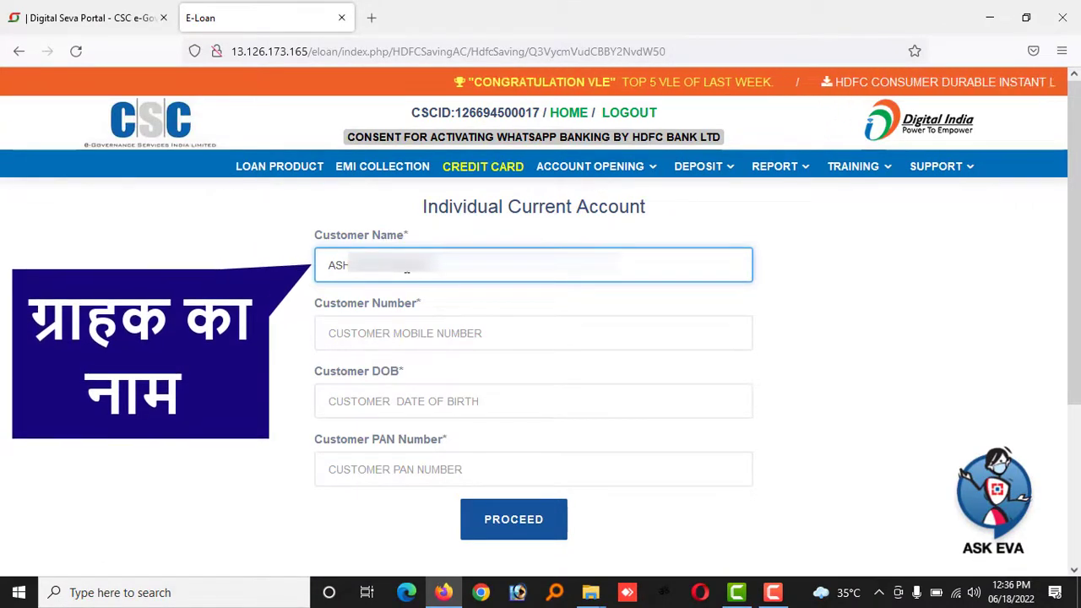
pyautogui.write('A')
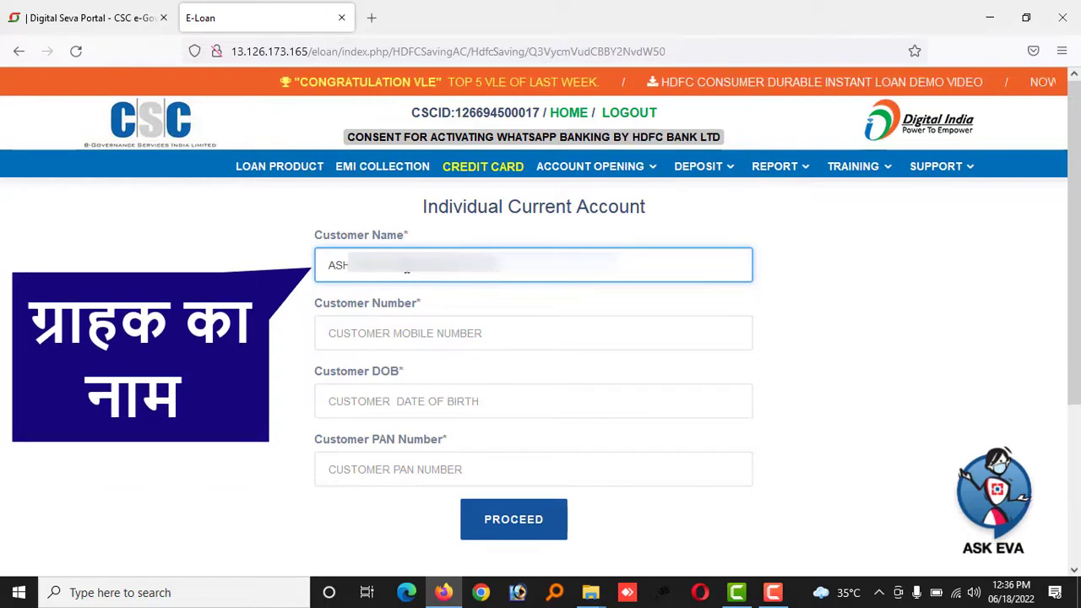
pyautogui.write('KUM')
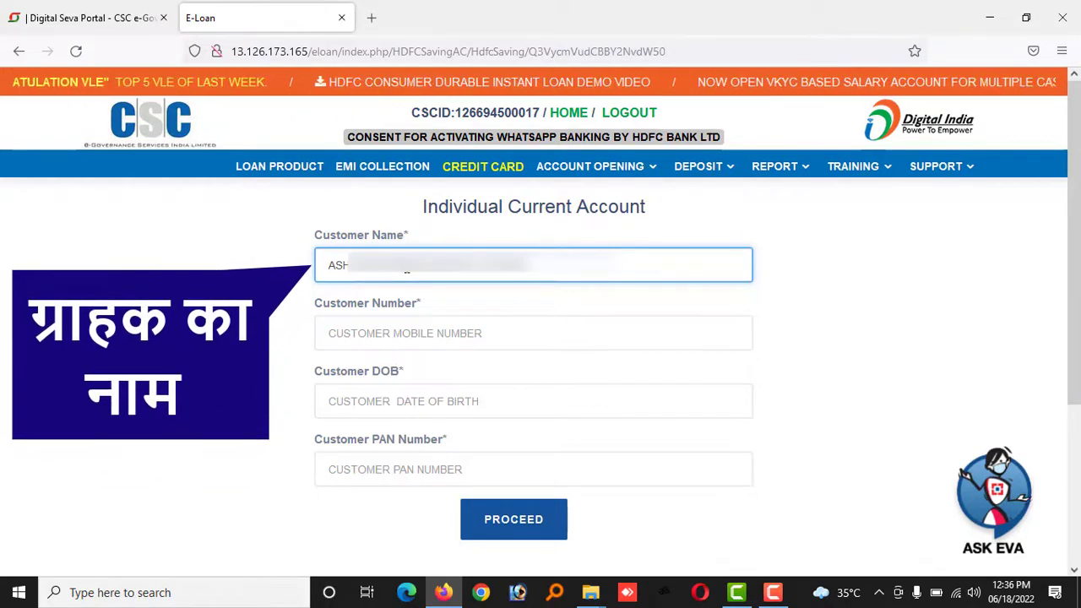
pyautogui.click(450, 333)
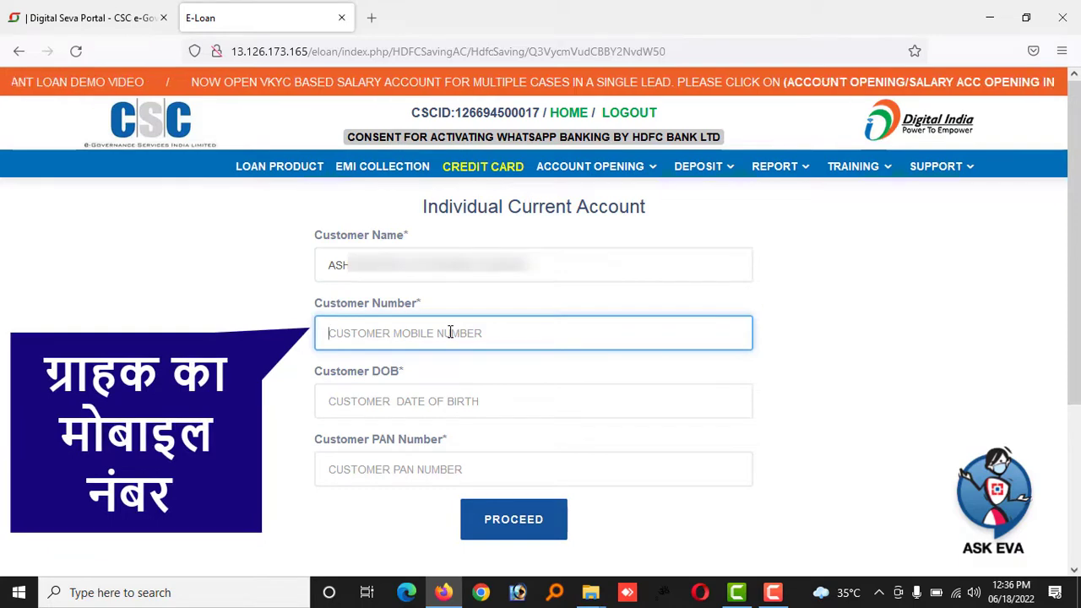
pyautogui.write('77')
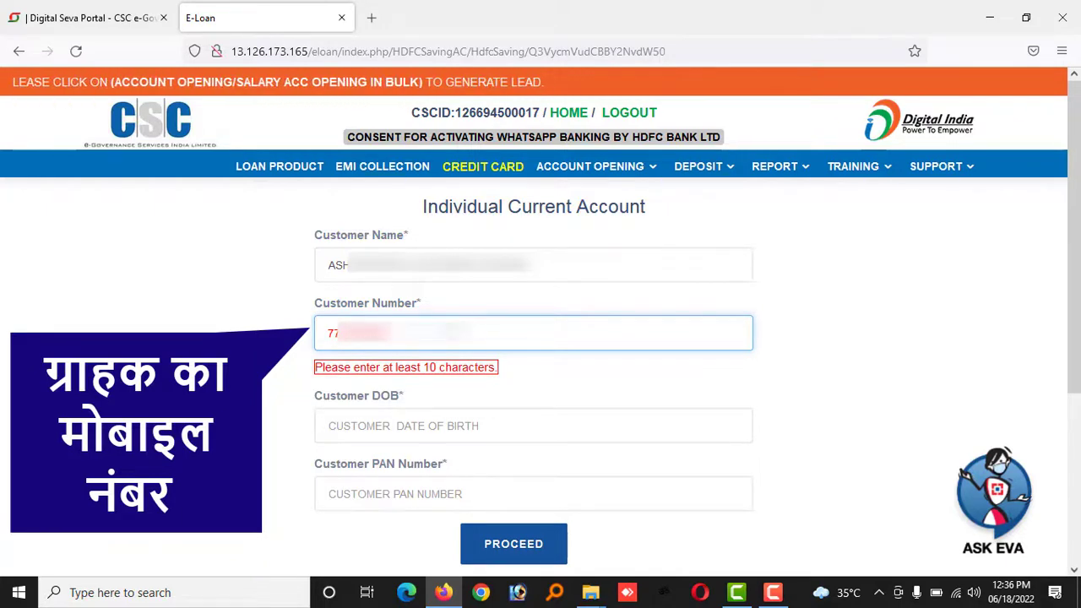
pyautogui.write('0')
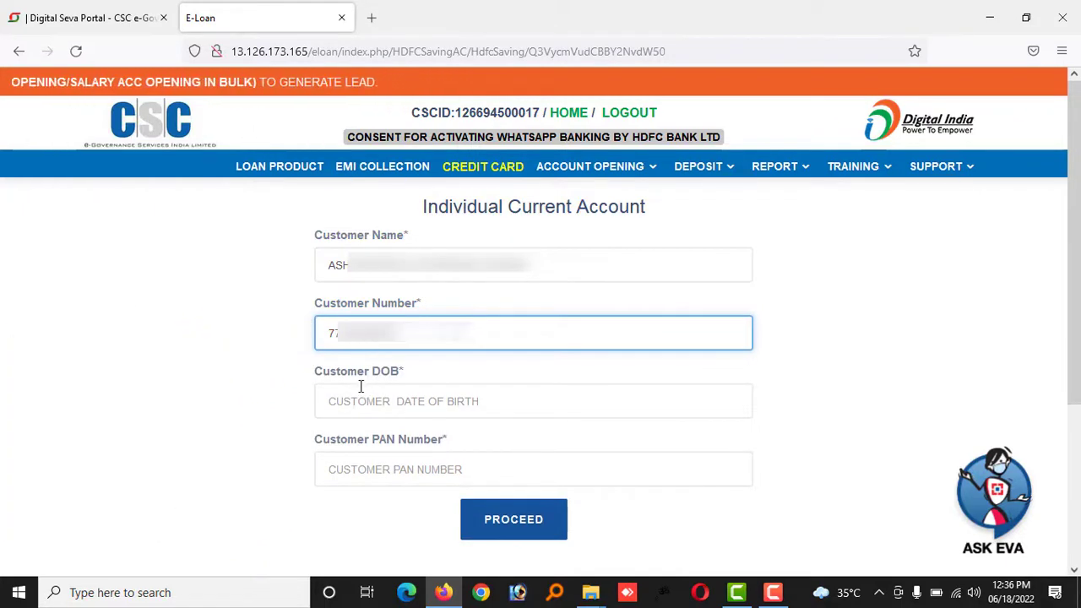
pyautogui.click(357, 400)
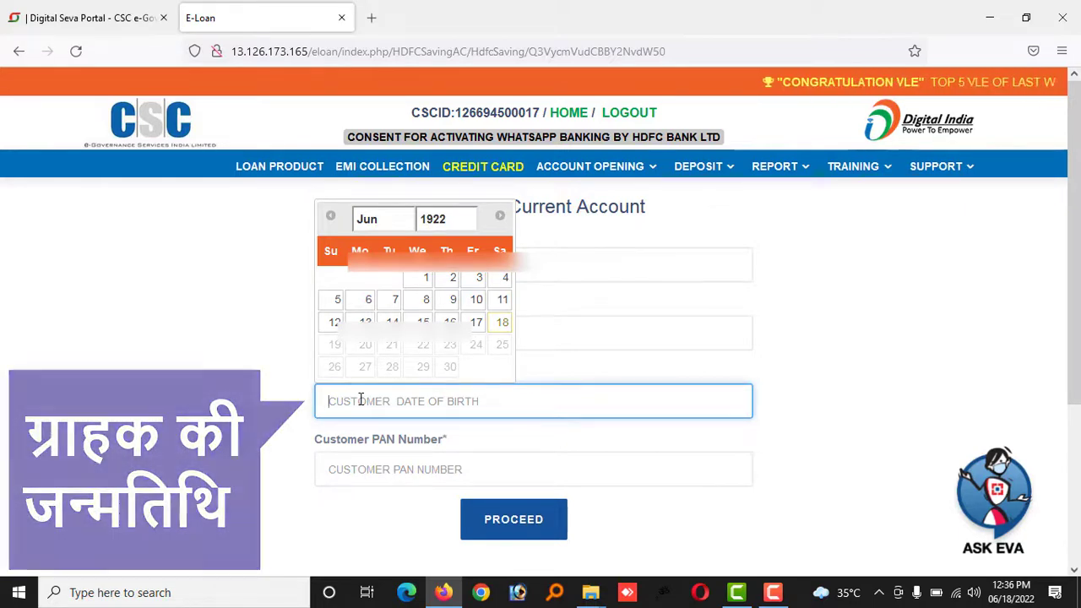
pyautogui.click(458, 220)
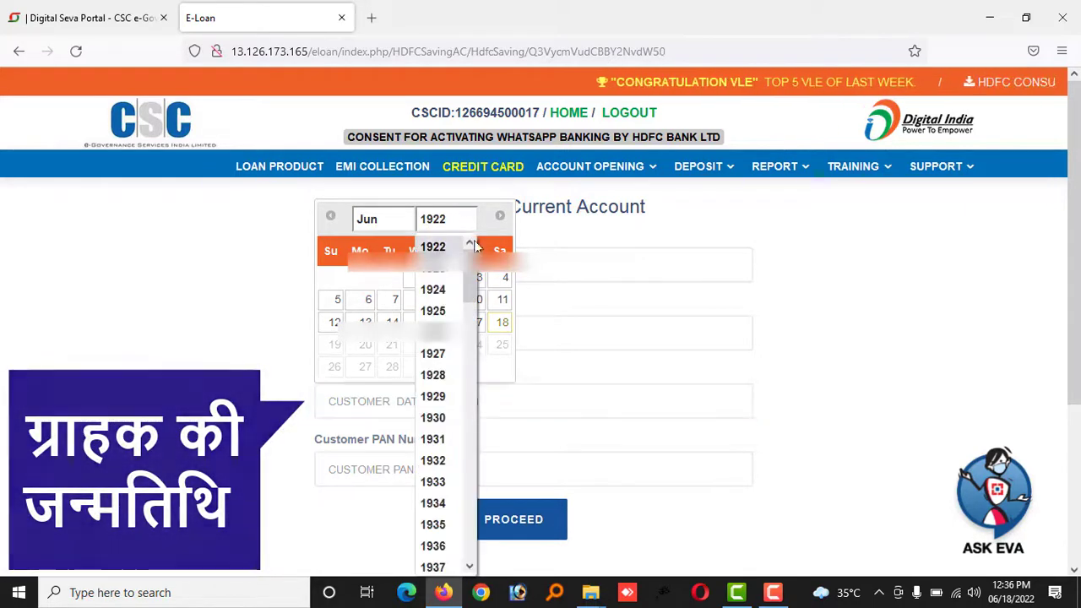
pyautogui.moveTo(475, 279); pyautogui.dragTo(469, 501)
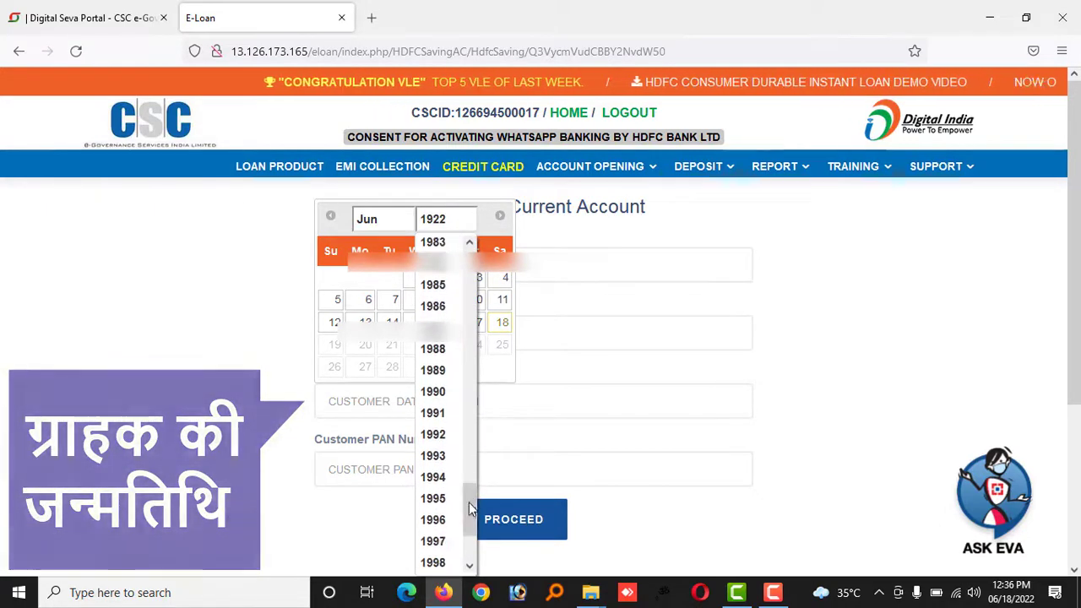
pyautogui.click(433, 499)
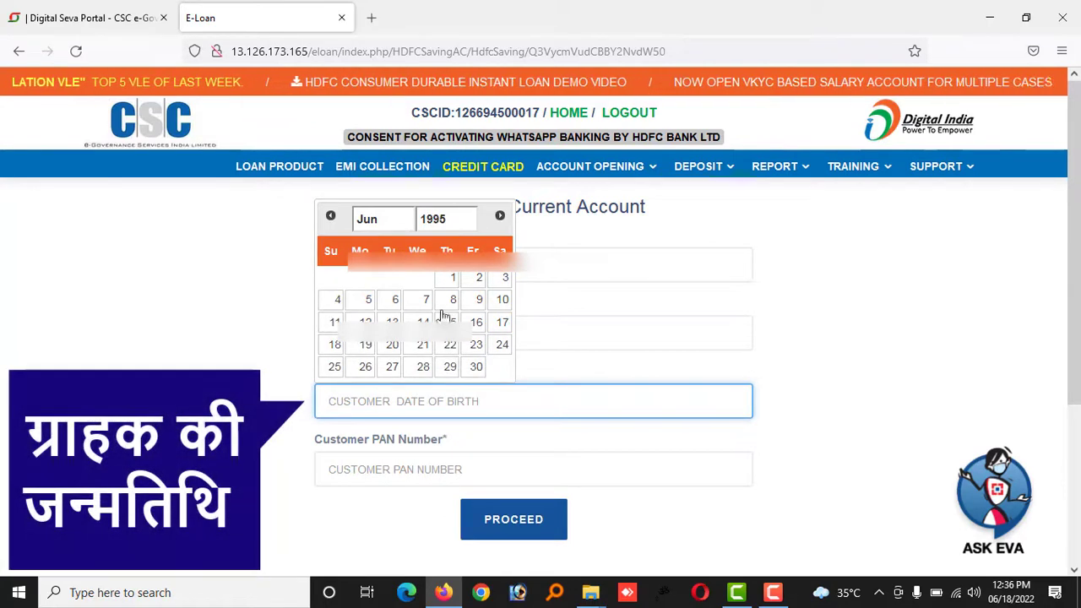
pyautogui.click(404, 223)
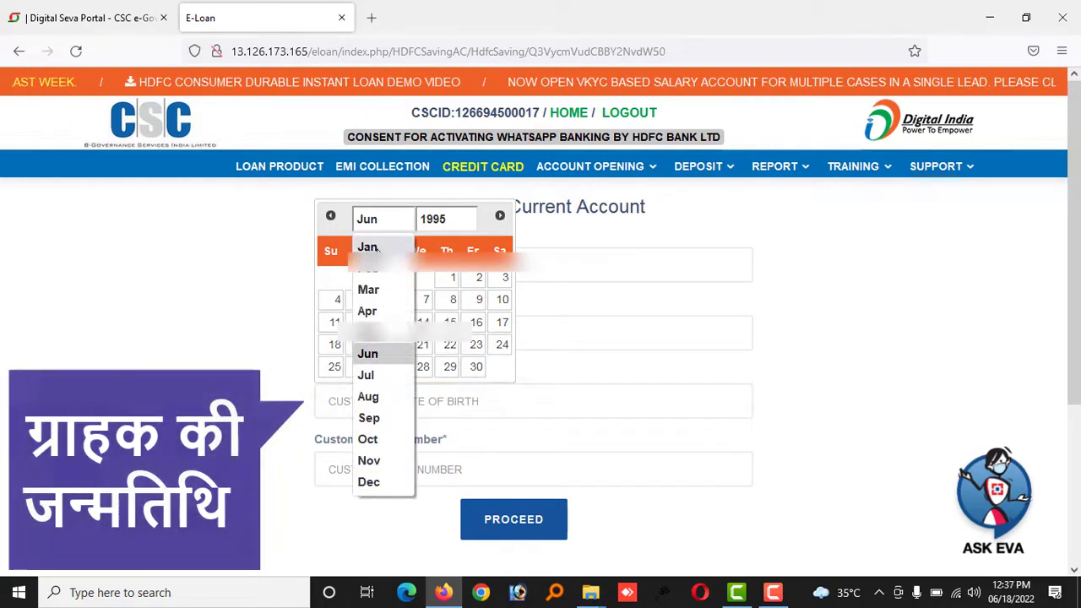
pyautogui.click(368, 247)
pyautogui.click(372, 279)
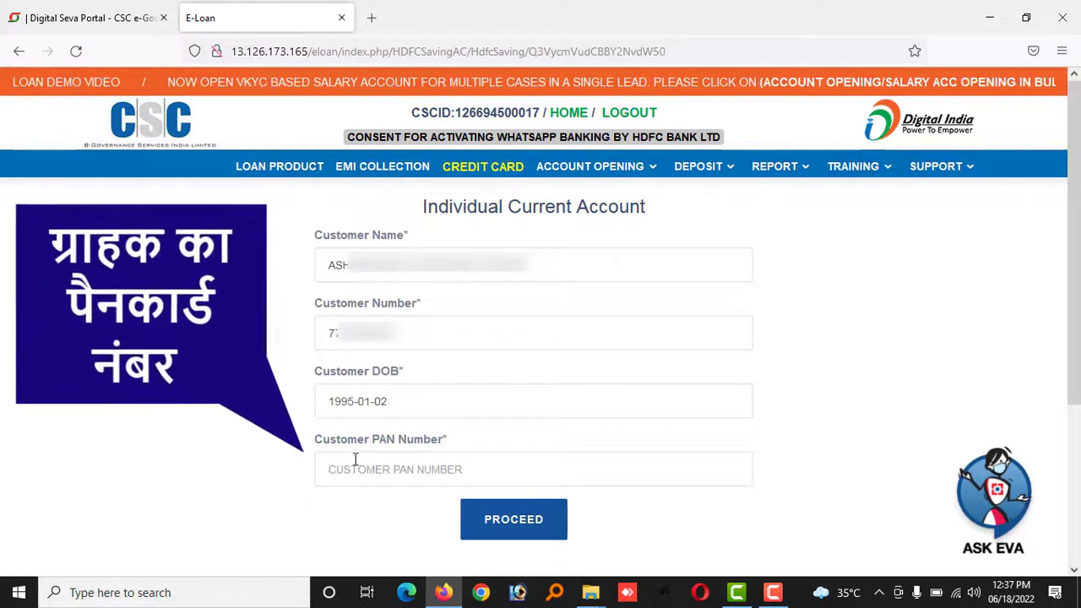
pyautogui.click(393, 471)
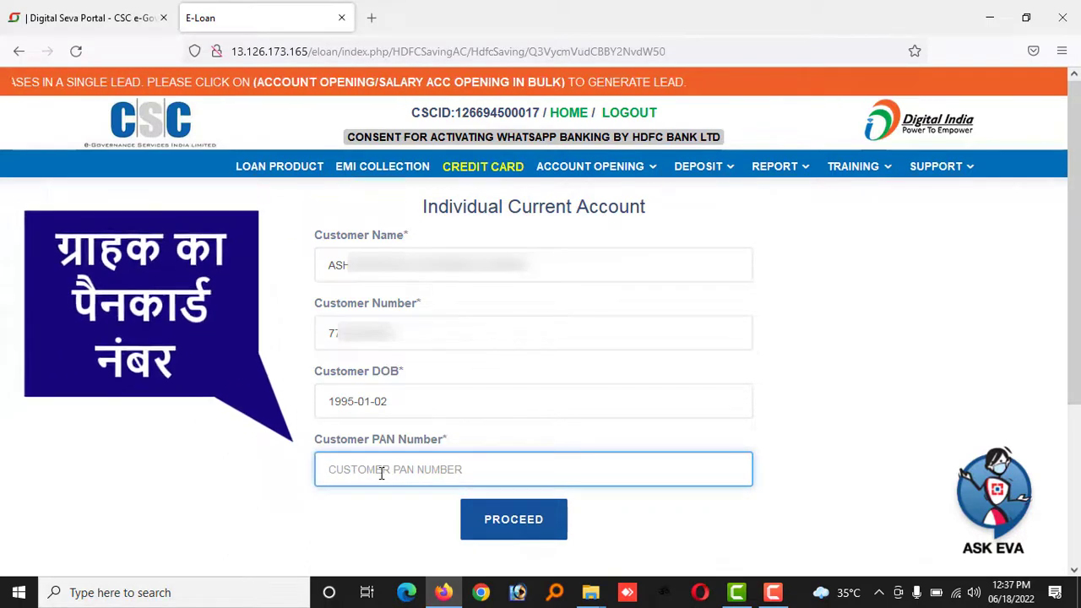
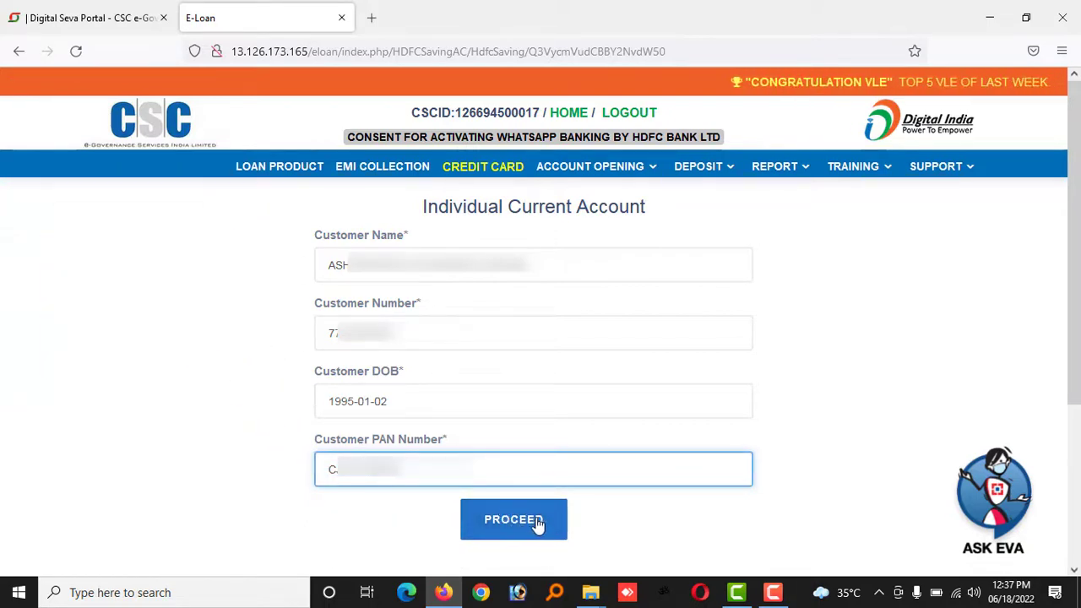
# Submit the customer details and start HDFC's Open Your Account Now flow
pyautogui.click(513, 519)
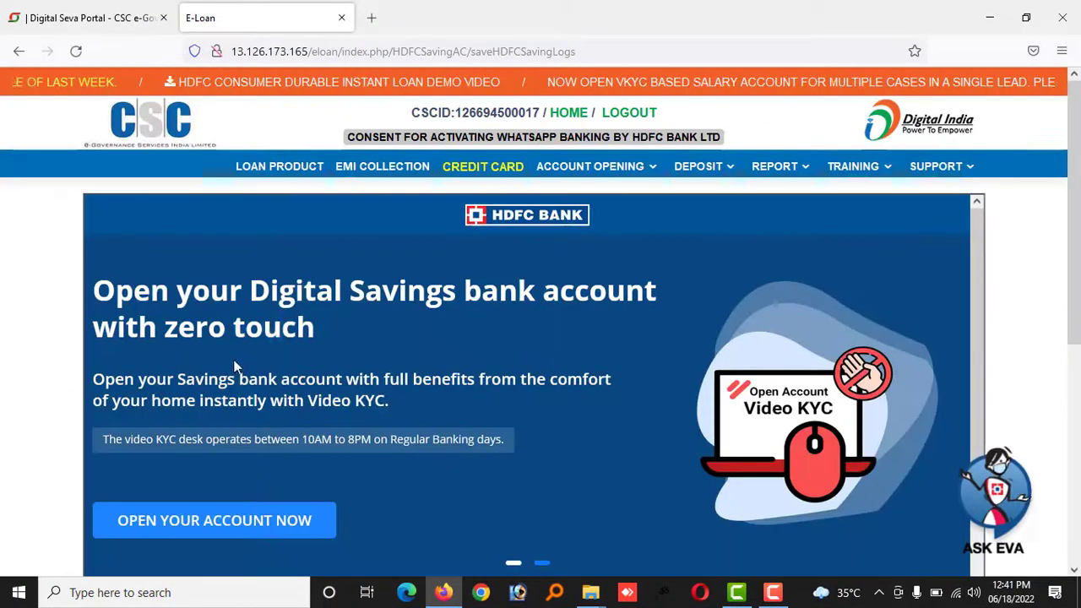
pyautogui.moveTo(234, 364); pyautogui.dragTo(509, 564)
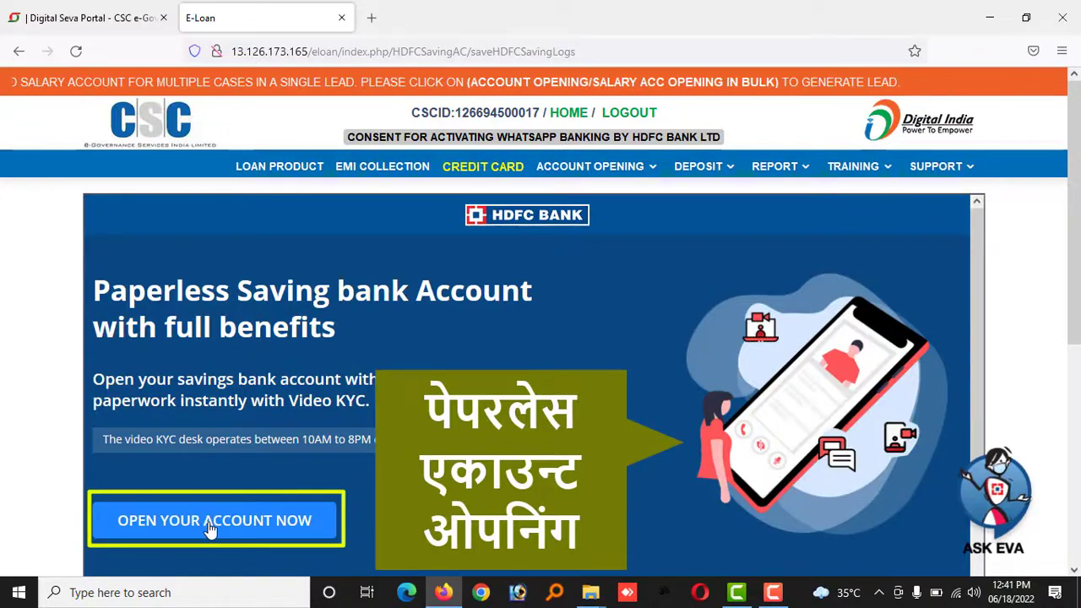
pyautogui.click(211, 523)
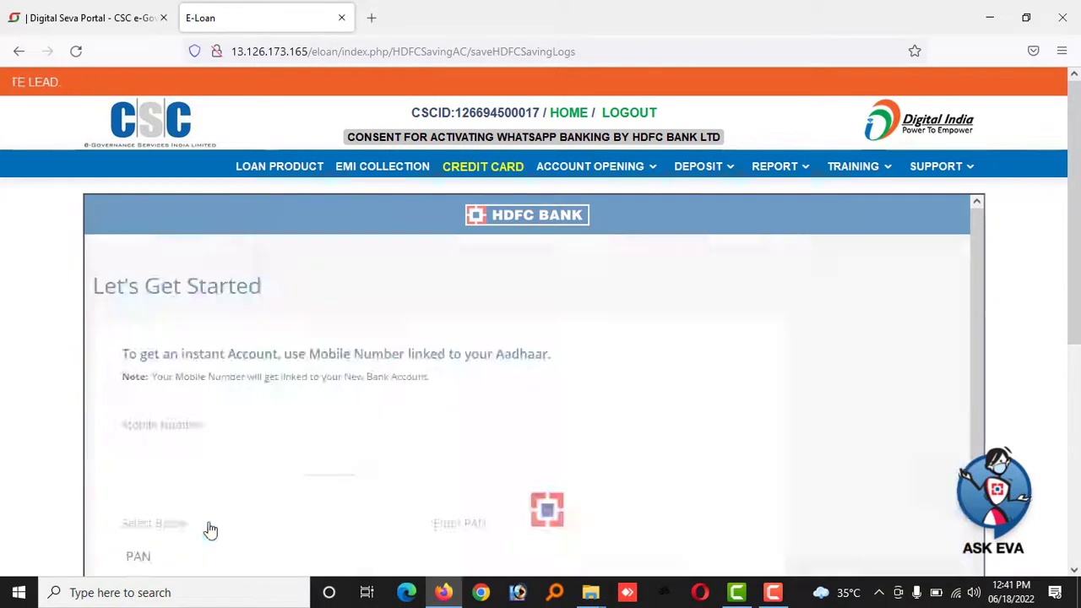
# Complete the PAN and the captcha code on HDFC's Let's Get Started form
pyautogui.scroll(-3, 886, 279)
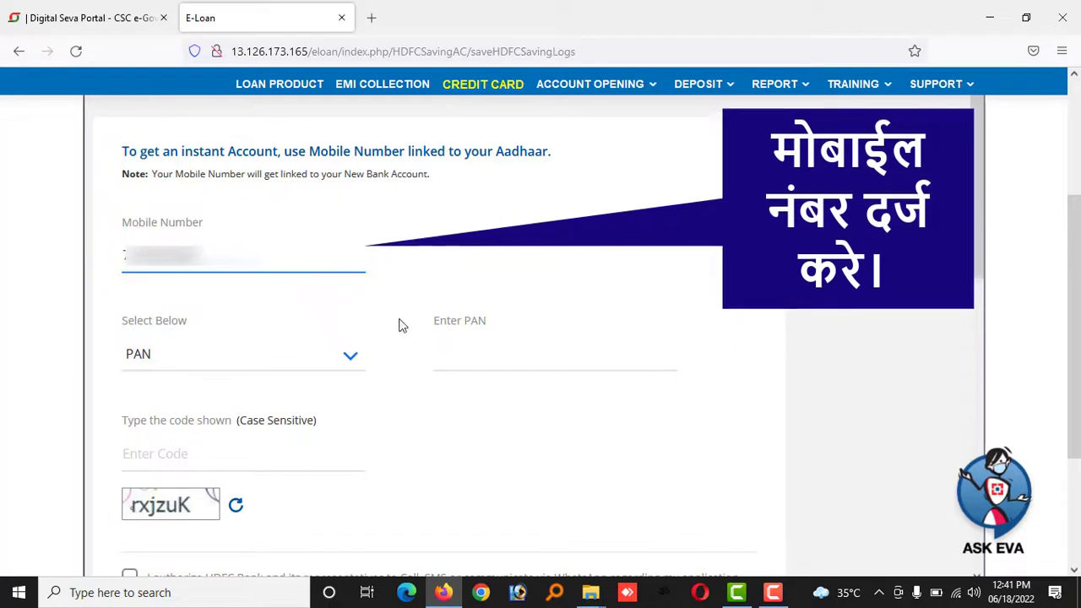
pyautogui.click(475, 357)
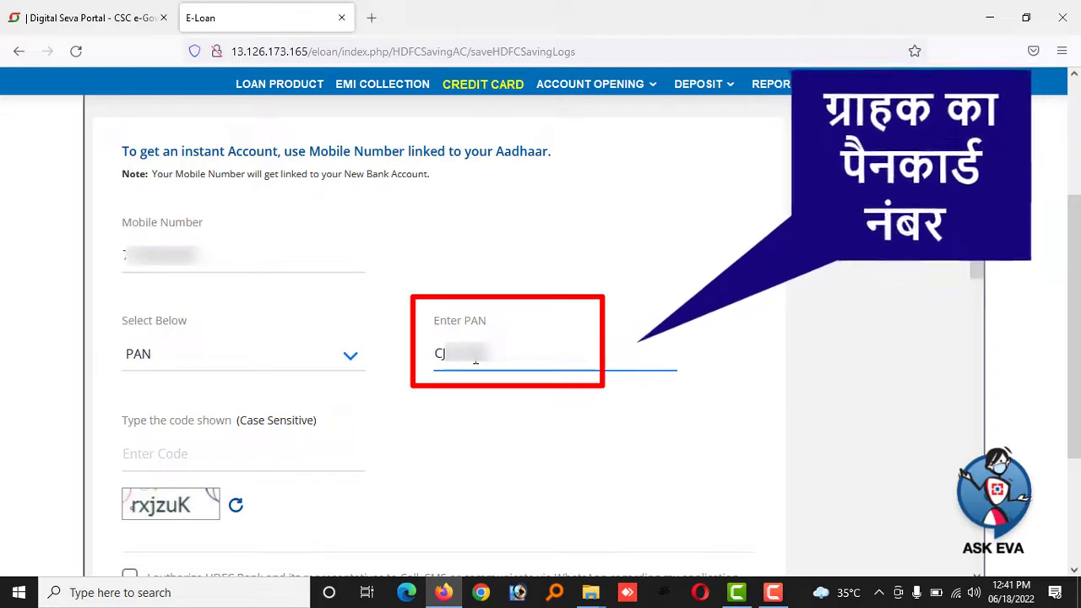
pyautogui.press('capslock')
pyautogui.write('12')
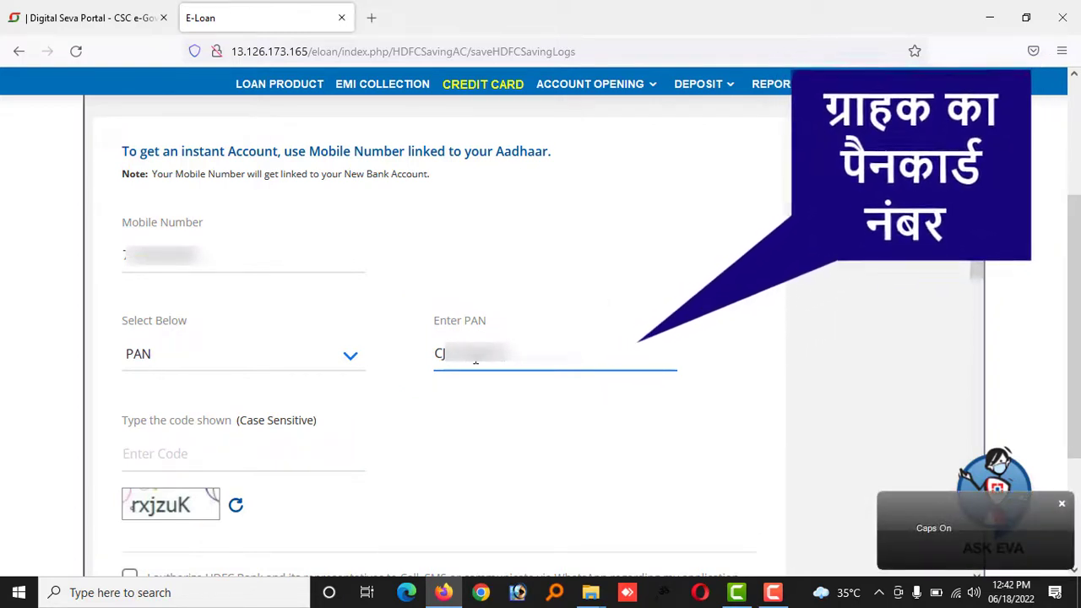
pyautogui.click(174, 445)
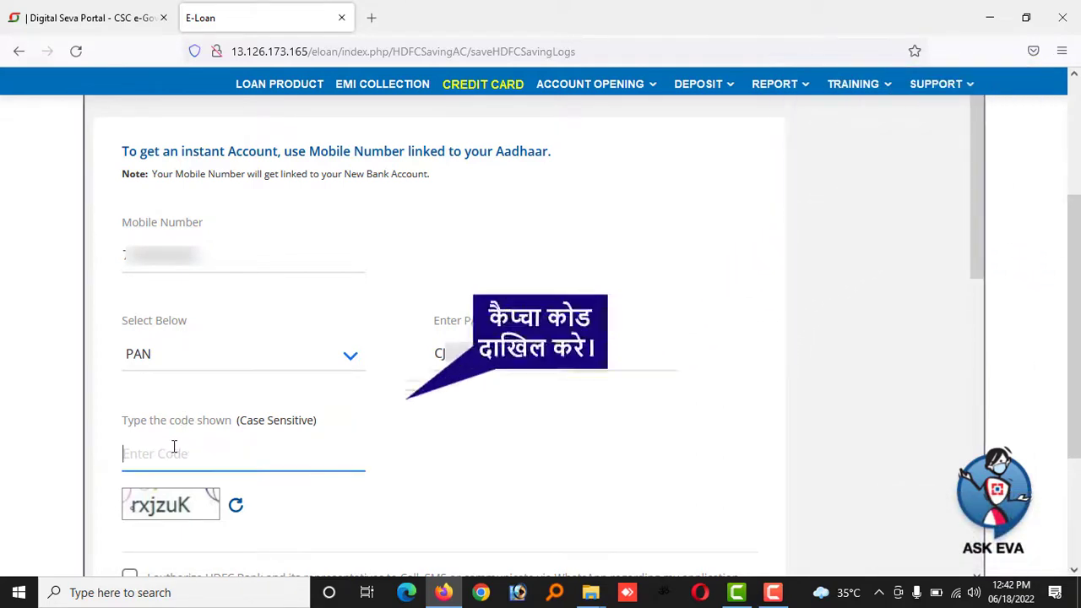
pyautogui.write('rx')
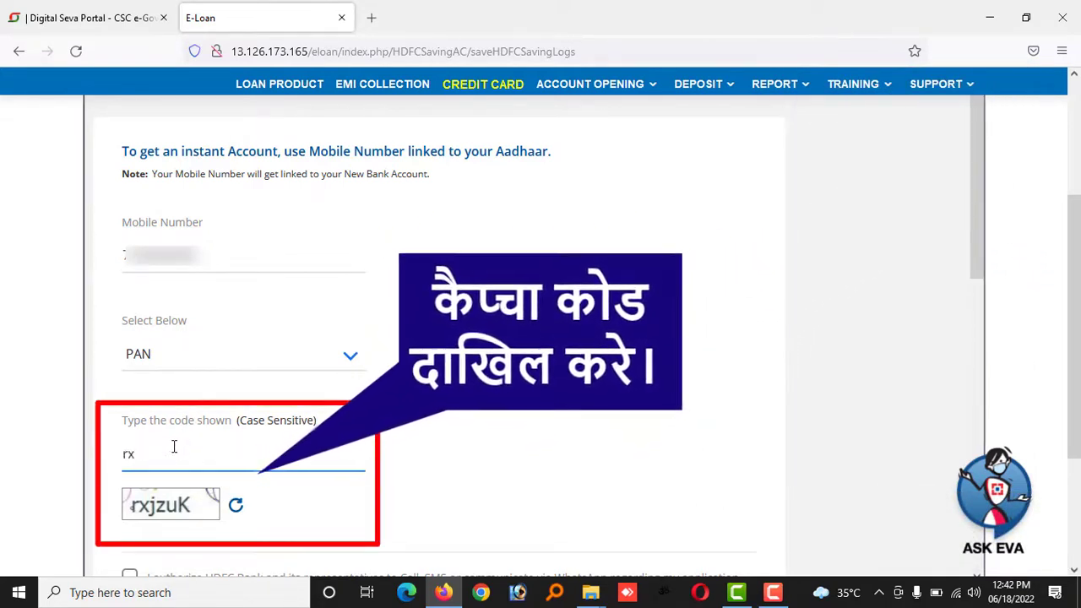
pyautogui.press('capslock')
pyautogui.write('jzuK')
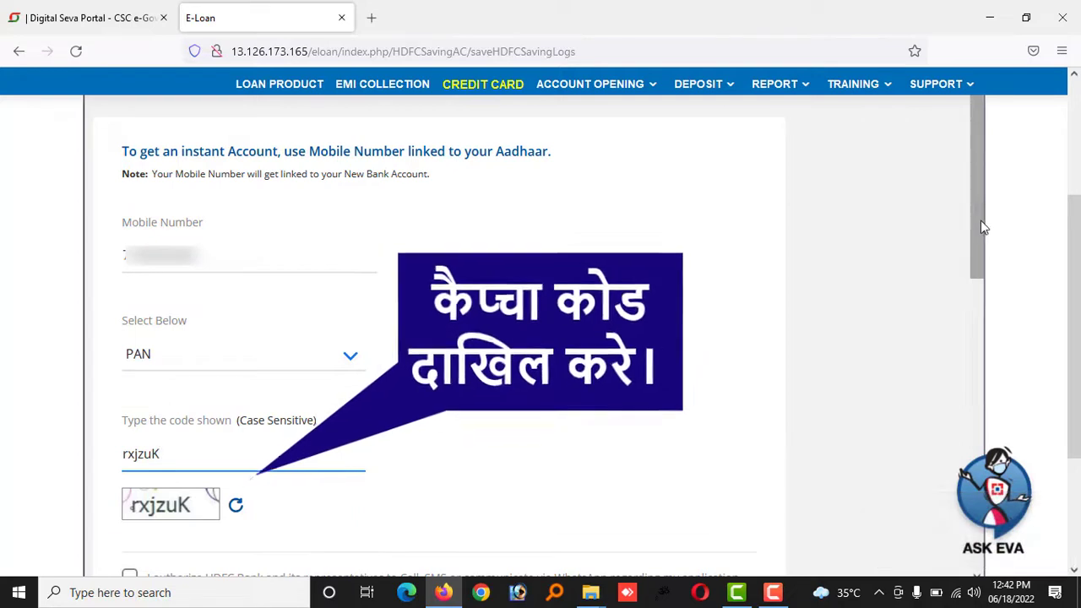
pyautogui.moveTo(980, 221); pyautogui.dragTo(978, 406)
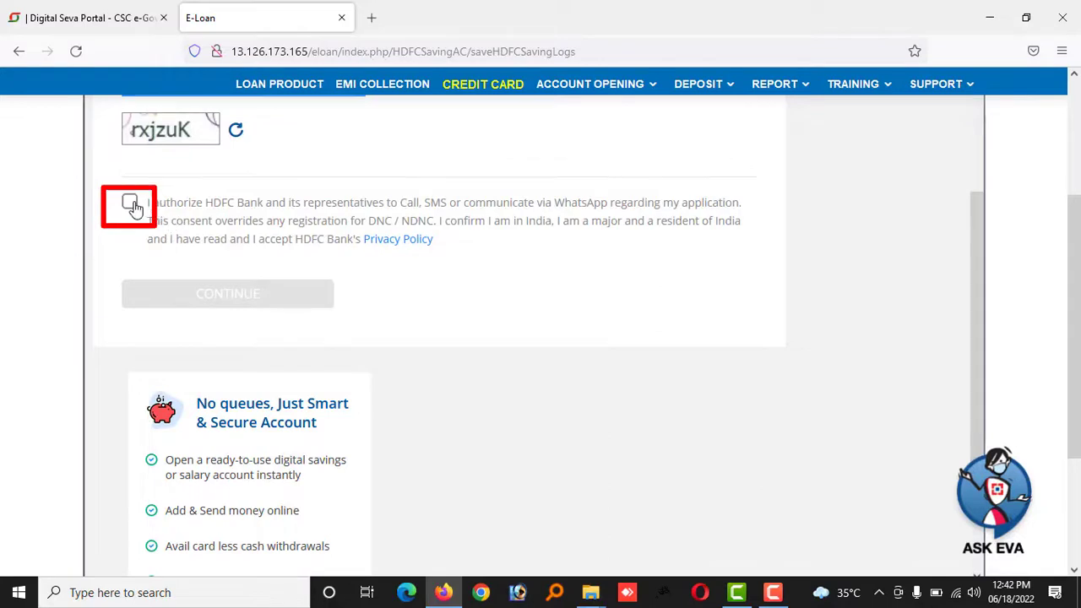
# Accept HDFC's contact consent, then verify the six-digit mobile OTP
pyautogui.click(206, 244)
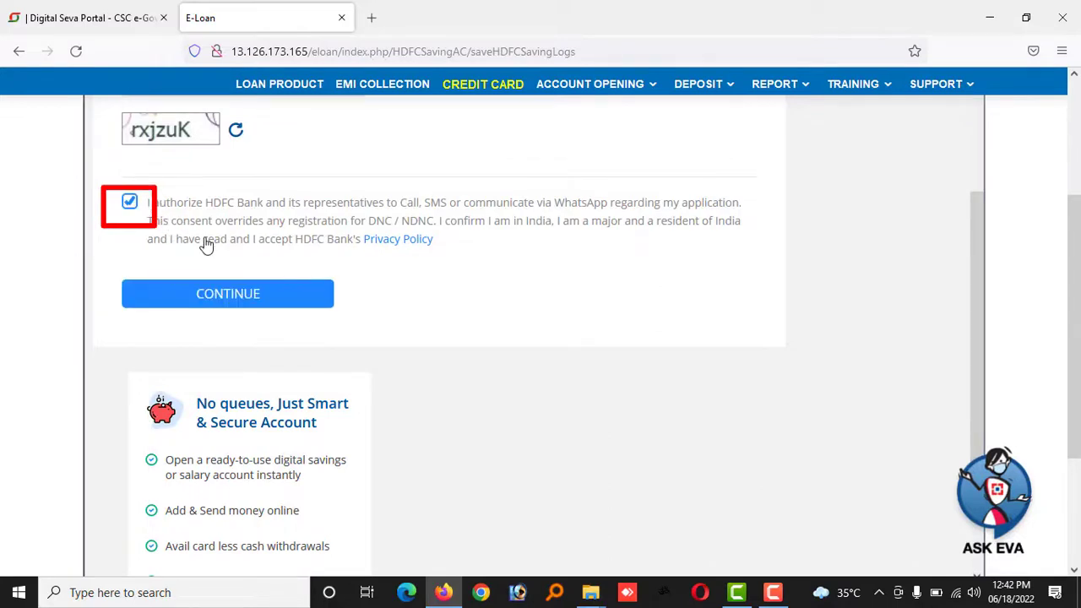
pyautogui.click(236, 297)
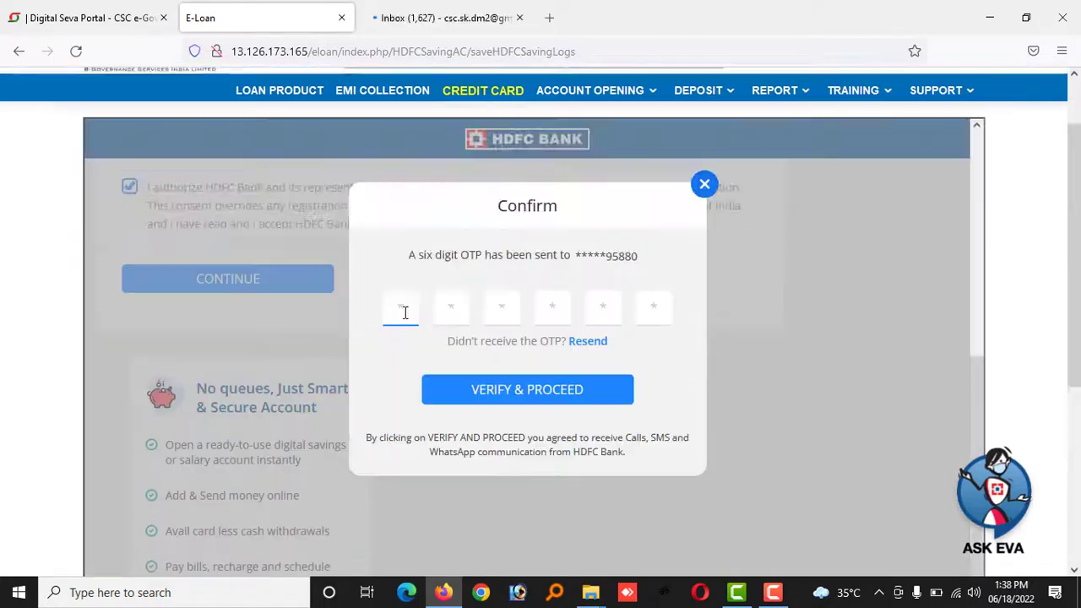
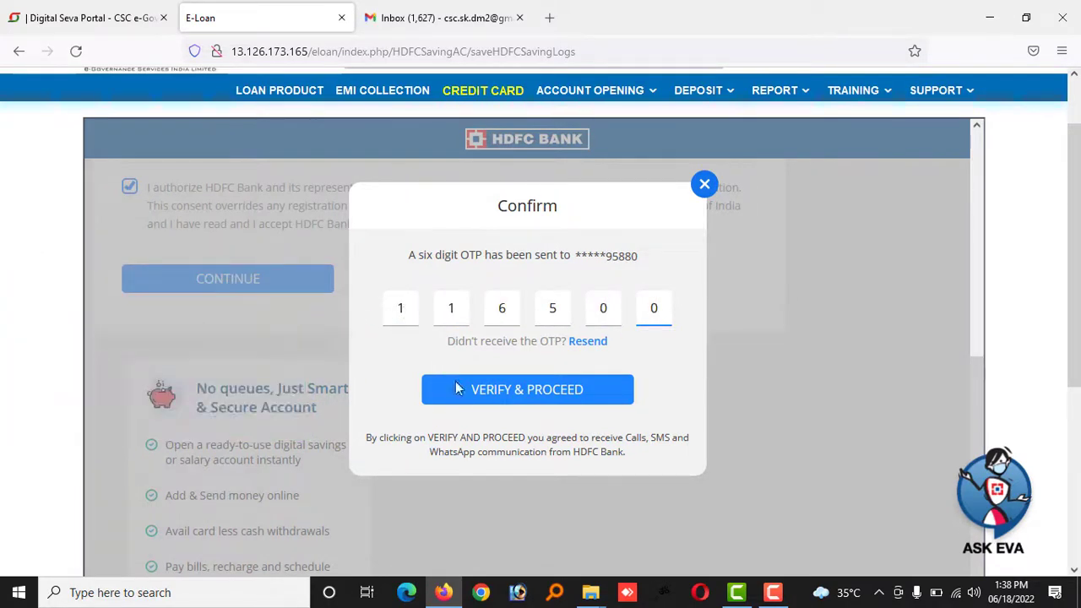
pyautogui.click(535, 394)
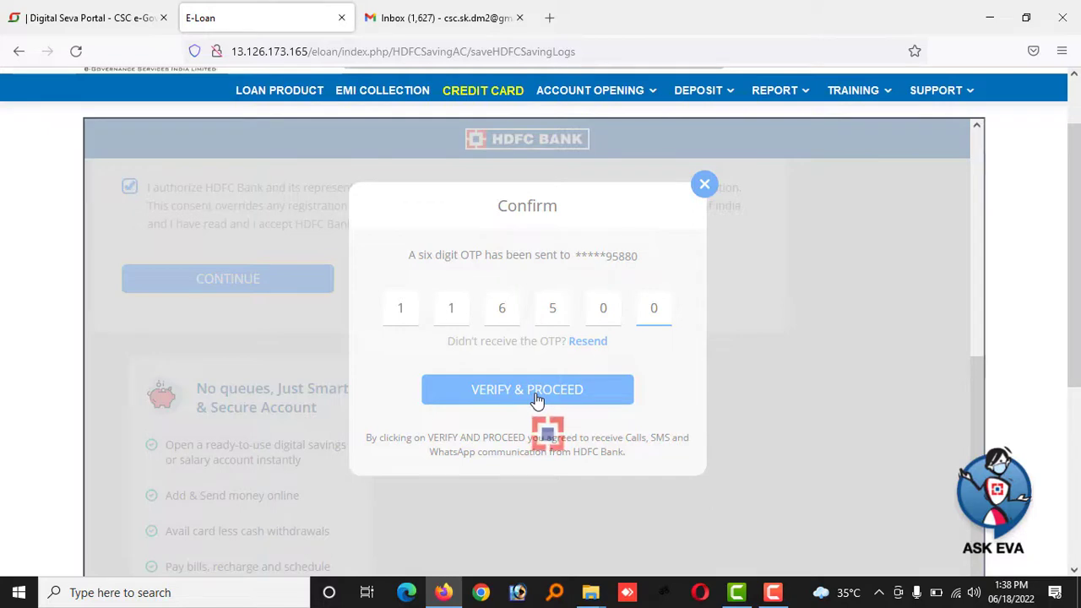
pyautogui.click(537, 397)
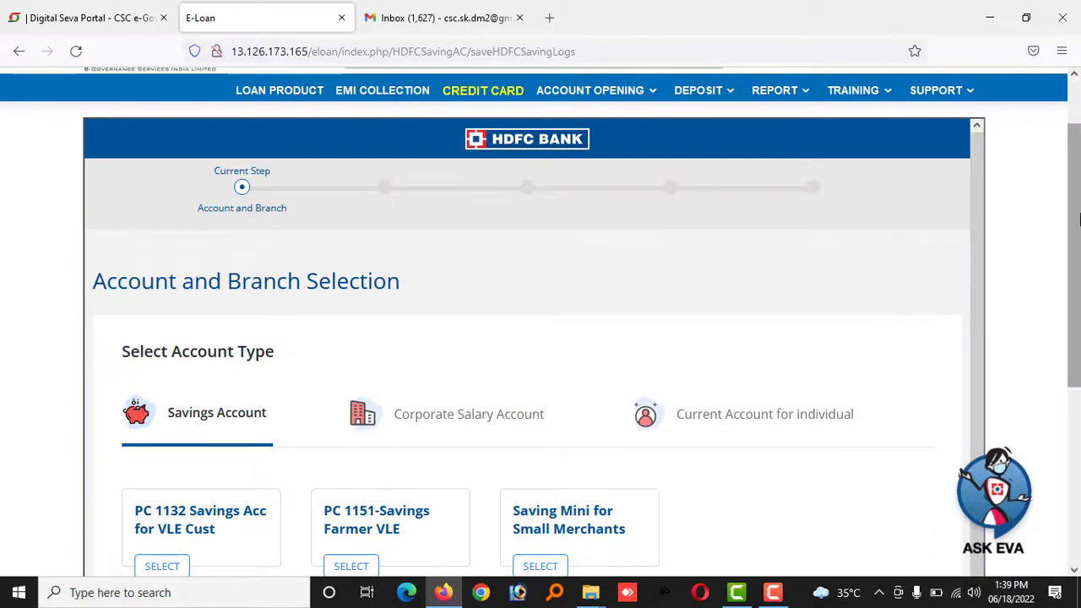
# Pick PC 1140 Current Acc for VLE Cust from the Current Account for individual options
pyautogui.moveTo(1075, 220); pyautogui.dragTo(1075, 314)
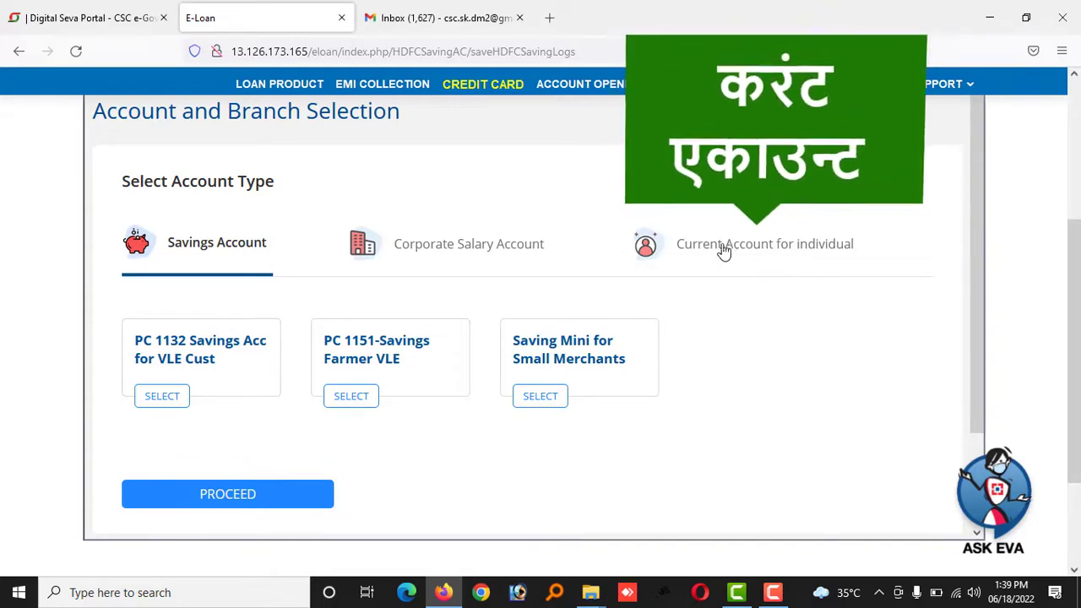
pyautogui.click(758, 251)
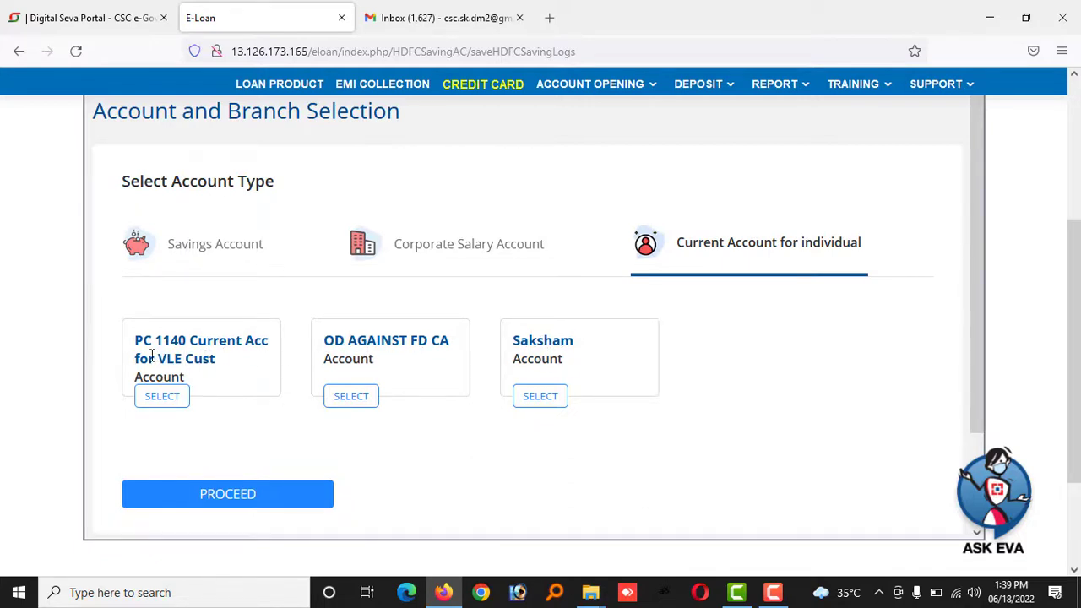
pyautogui.click(168, 399)
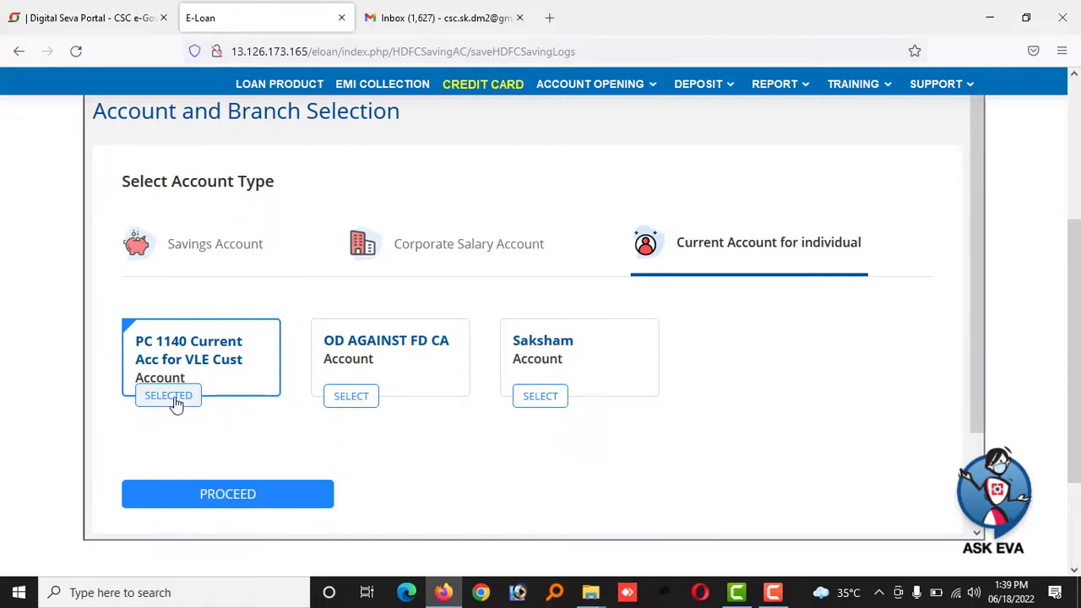
# Choose state Gujarat, city HIMATNAGAR and the Himatnagar - Gujarat branch
pyautogui.click(270, 504)
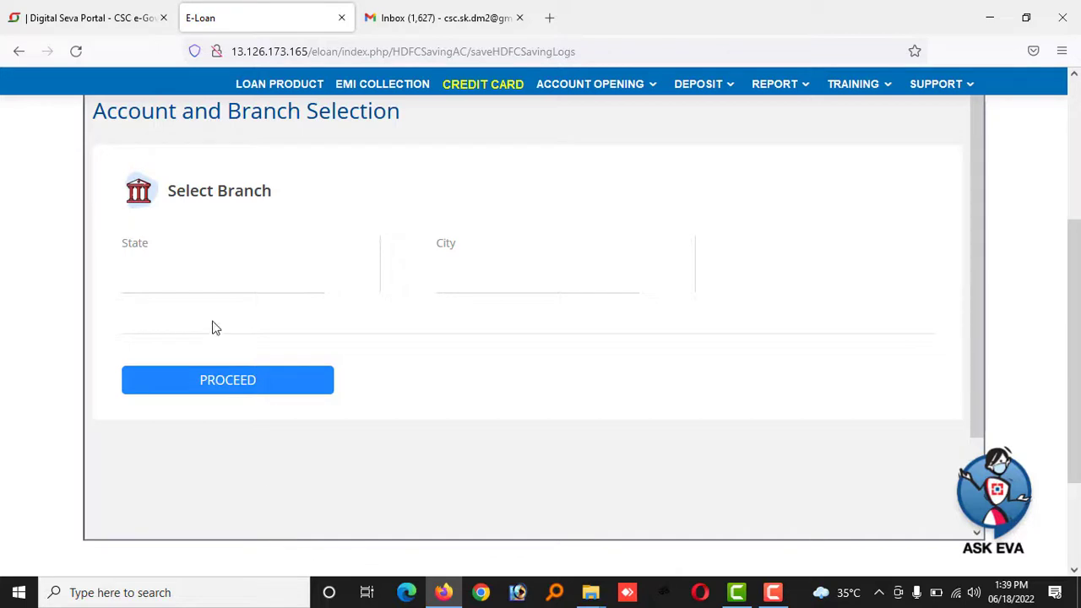
pyautogui.click(147, 277)
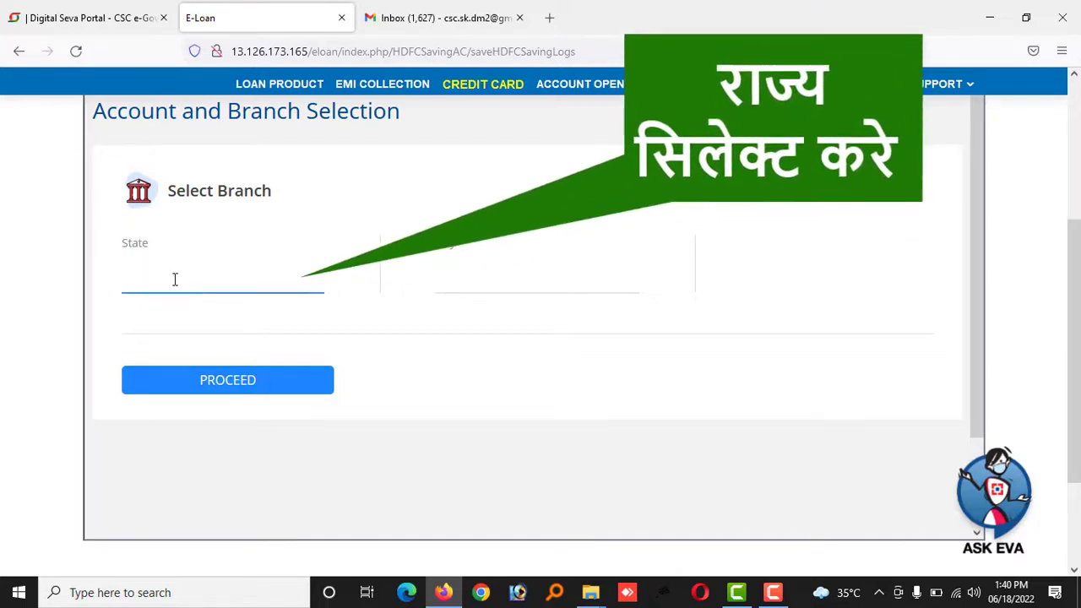
pyautogui.write('guj')
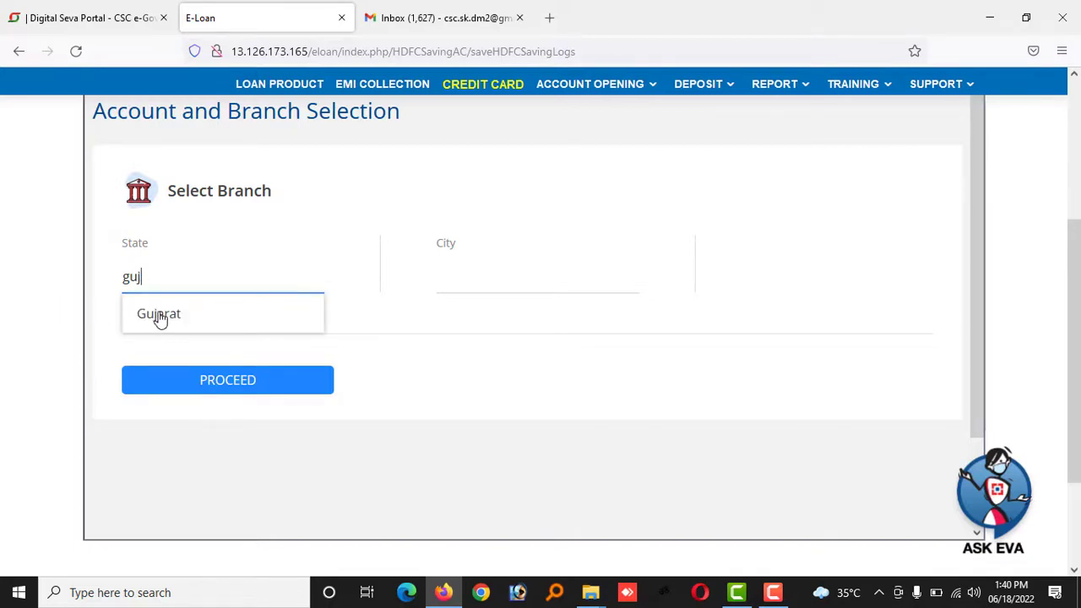
pyautogui.click(170, 318)
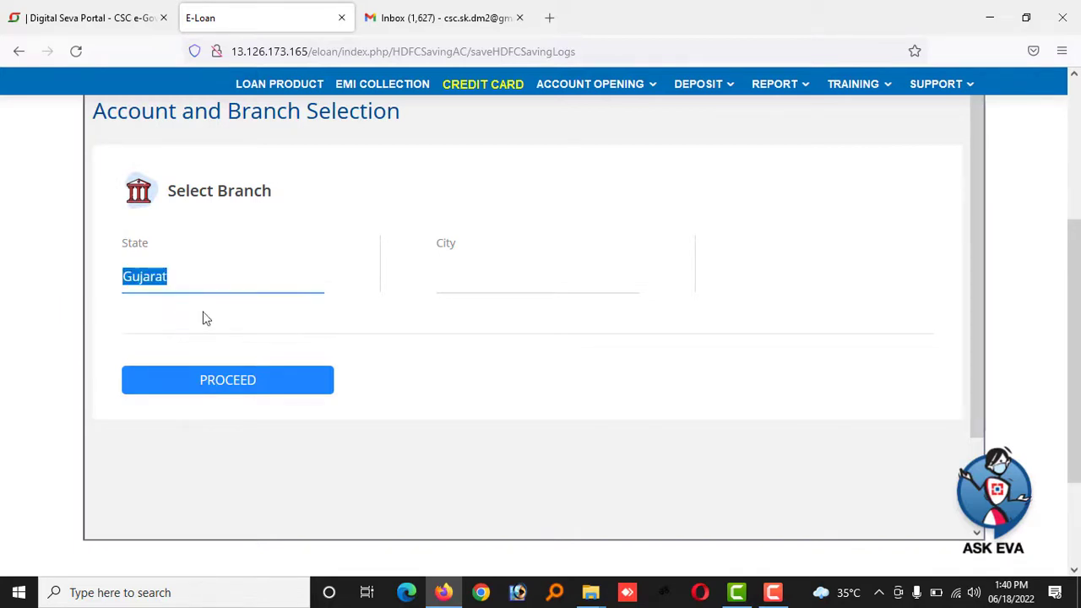
pyautogui.click(479, 277)
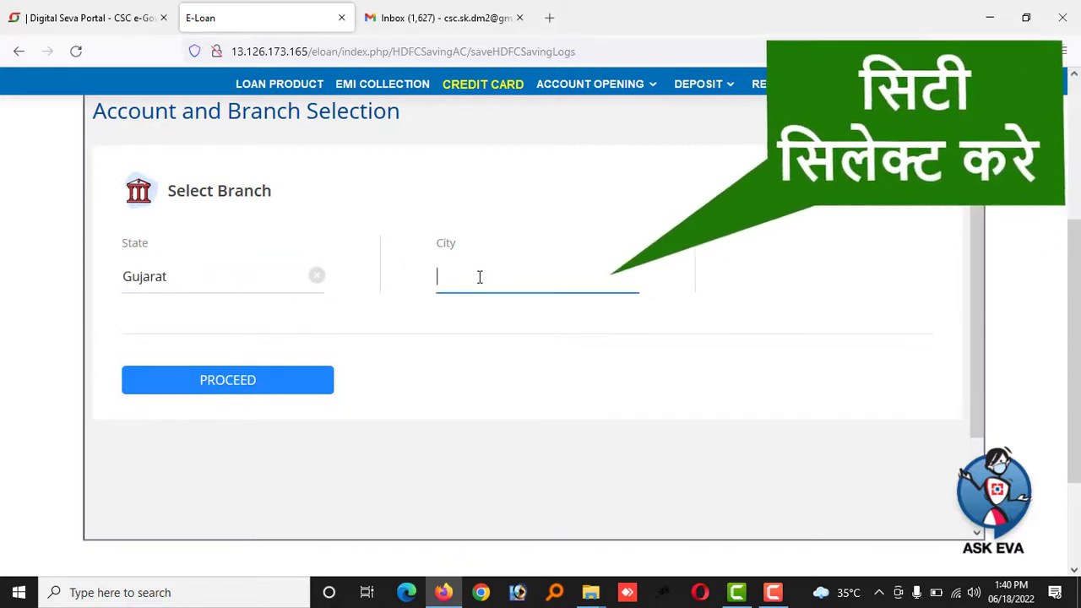
pyautogui.write('h')
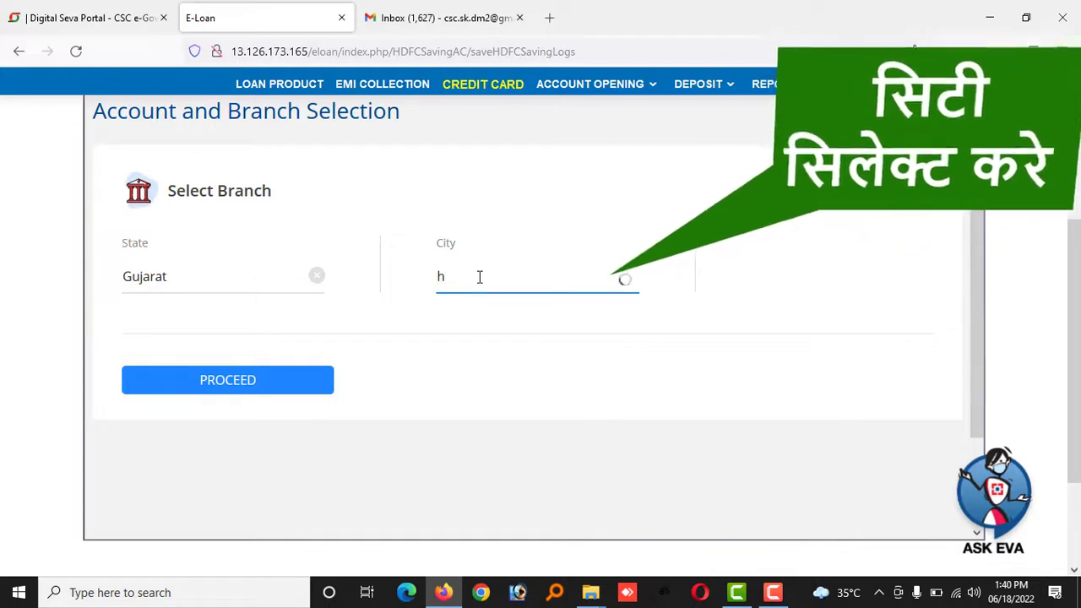
pyautogui.write('im')
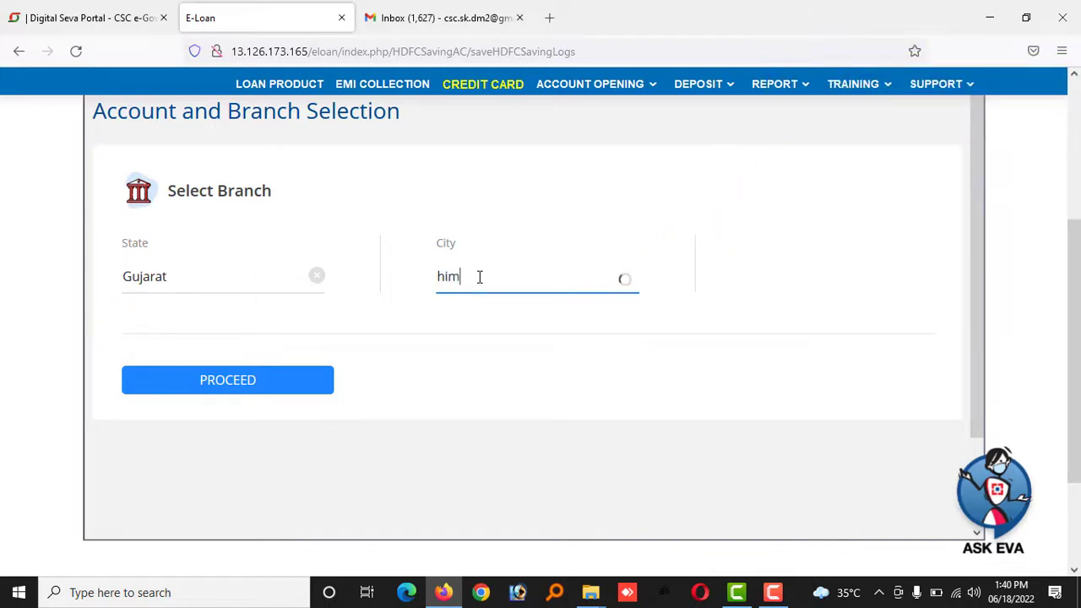
pyautogui.write('a')
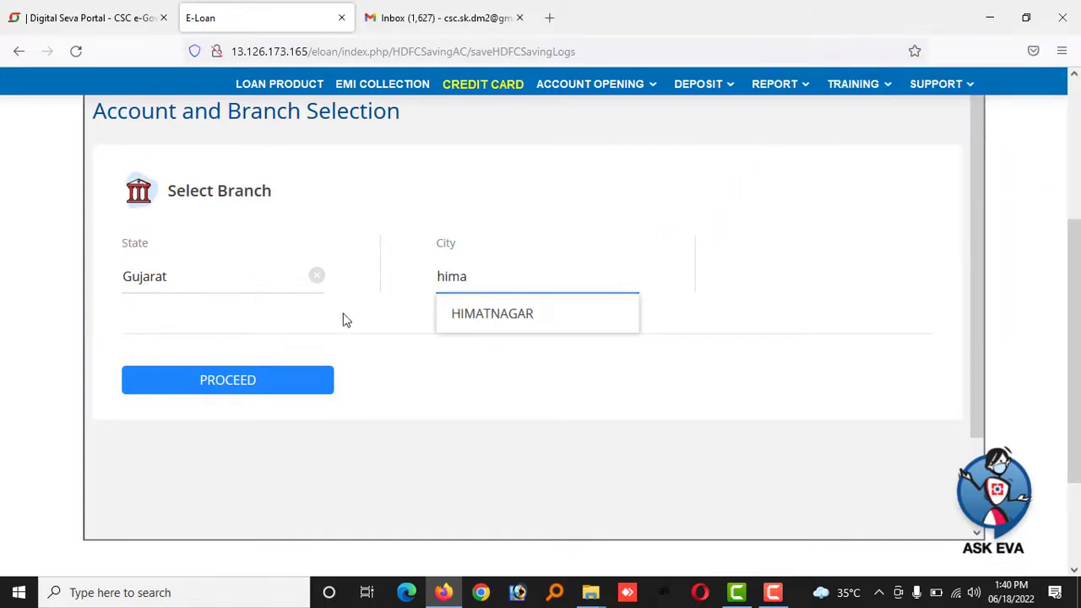
pyautogui.click(499, 317)
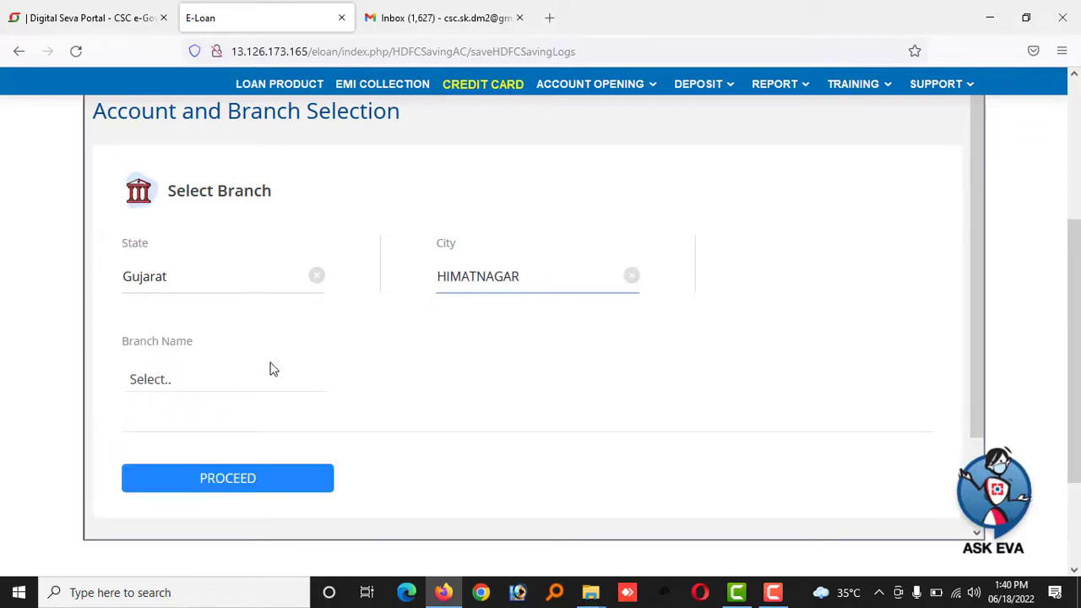
pyautogui.click(205, 396)
pyautogui.click(203, 377)
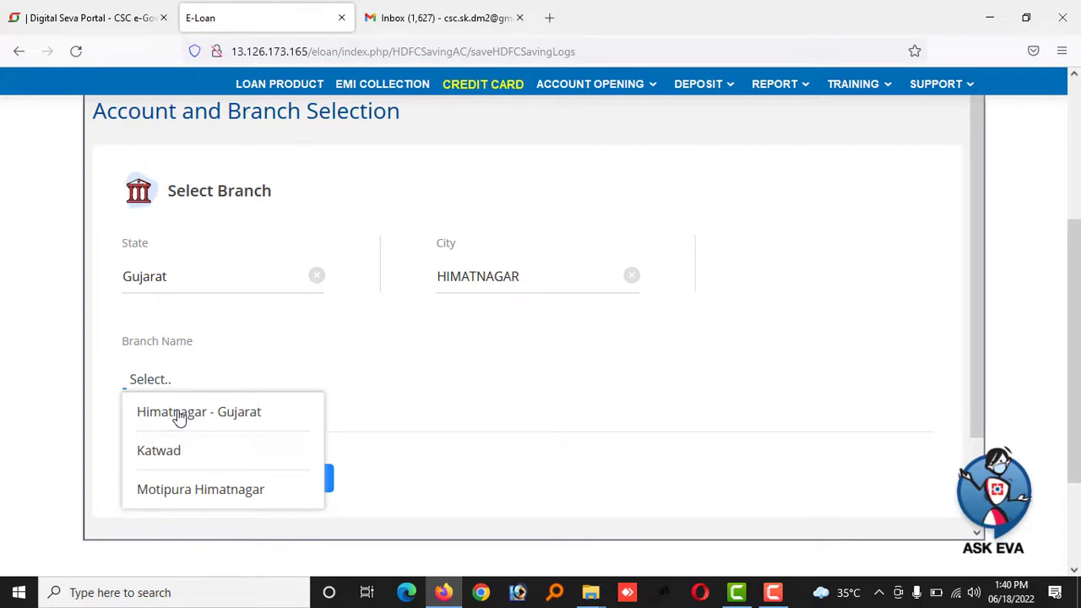
pyautogui.click(213, 414)
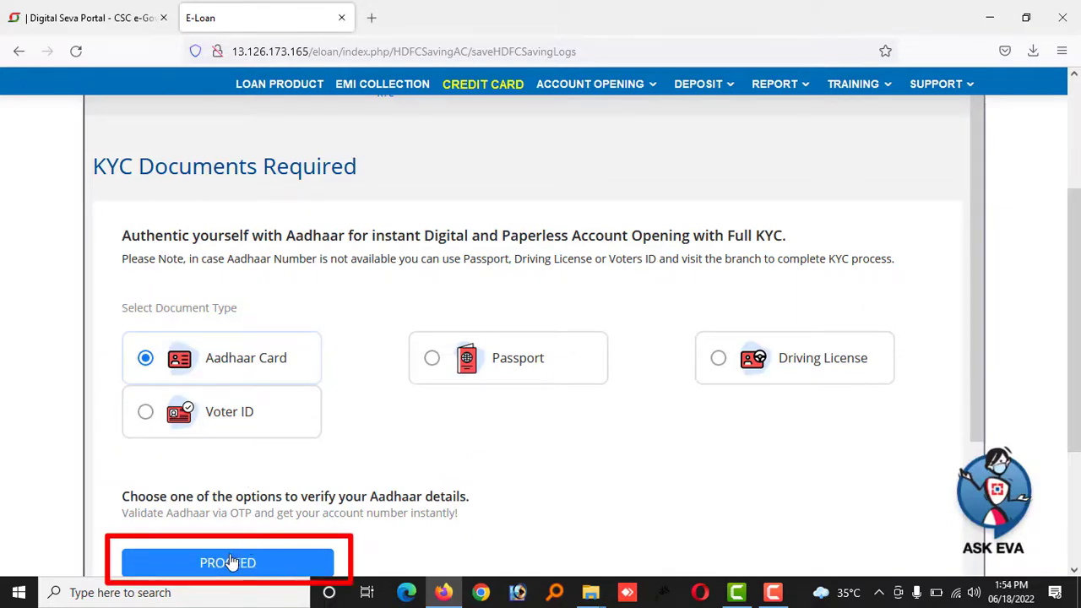
# Agree to Aadhaar consent and submit the customer's Aadhaar number for OTP authentication
pyautogui.click(230, 562)
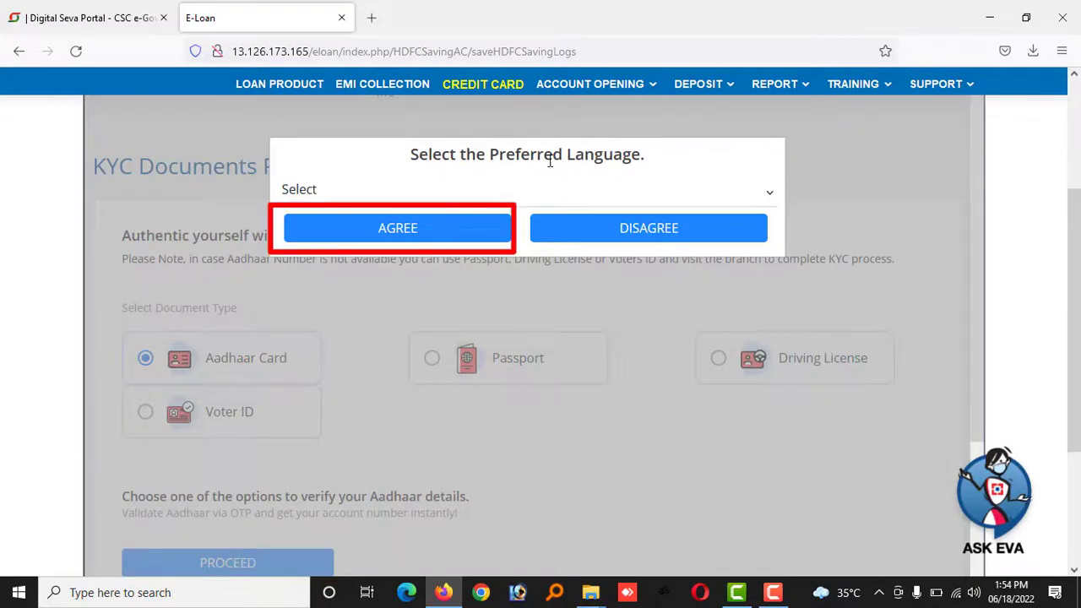
pyautogui.click(394, 234)
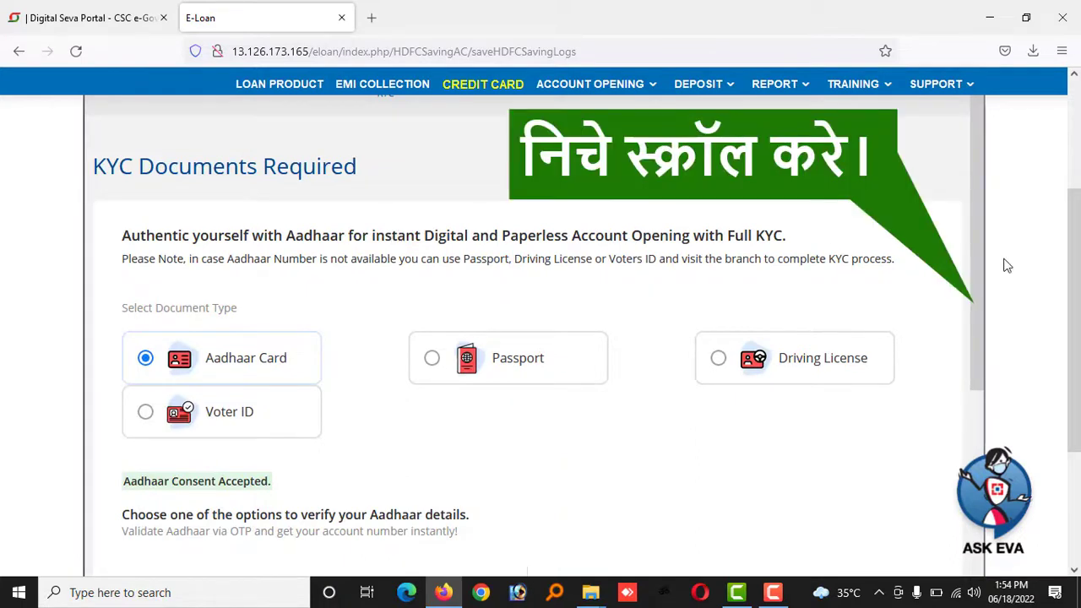
pyautogui.moveTo(978, 236); pyautogui.dragTo(957, 433)
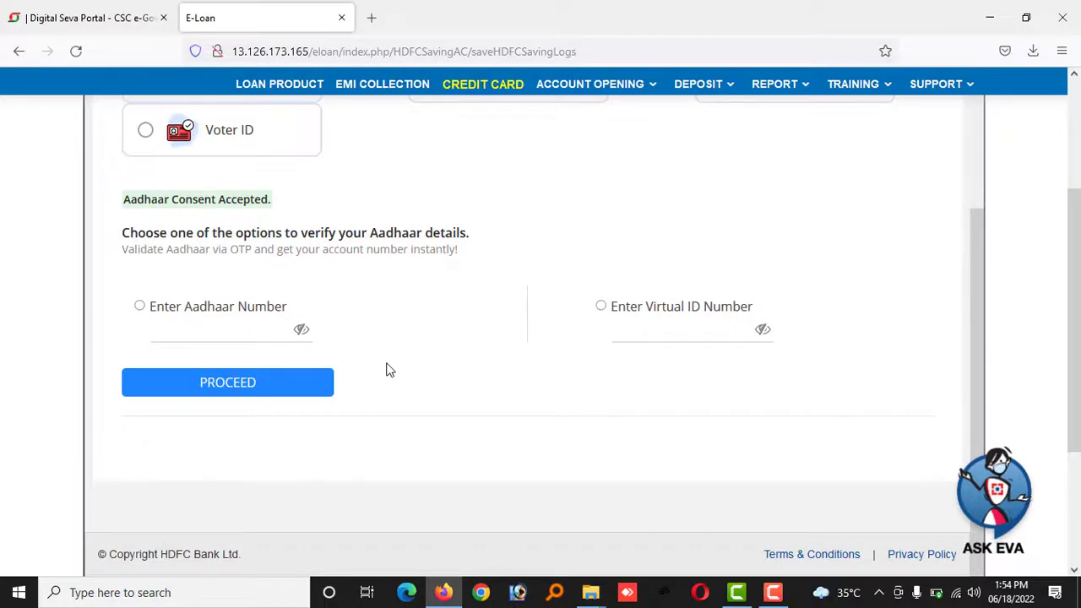
pyautogui.click(140, 307)
pyautogui.click(226, 338)
pyautogui.write('12')
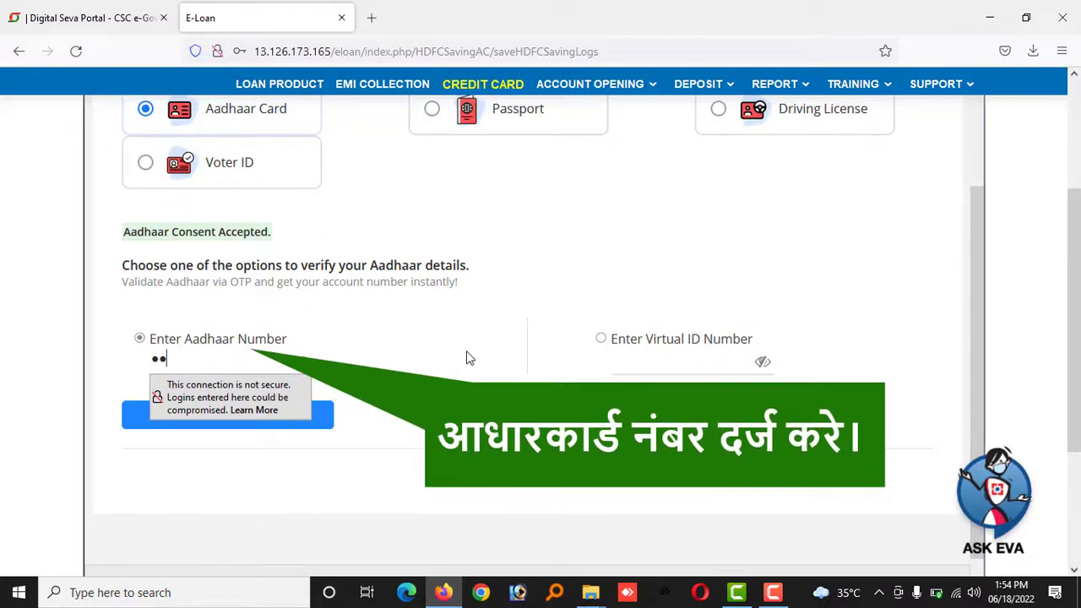
pyautogui.write('34')
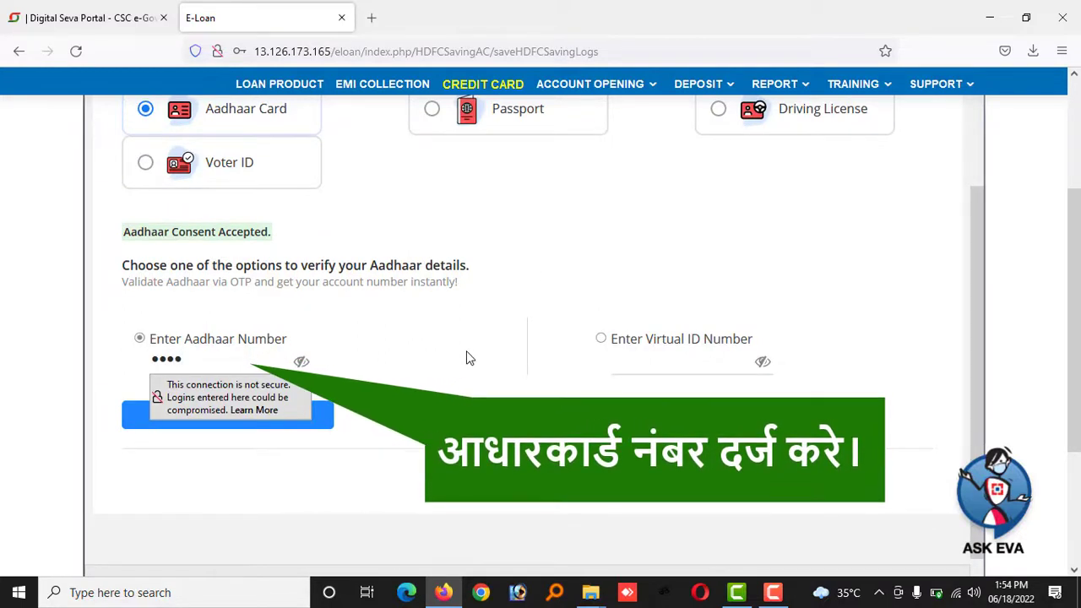
pyautogui.write('56')
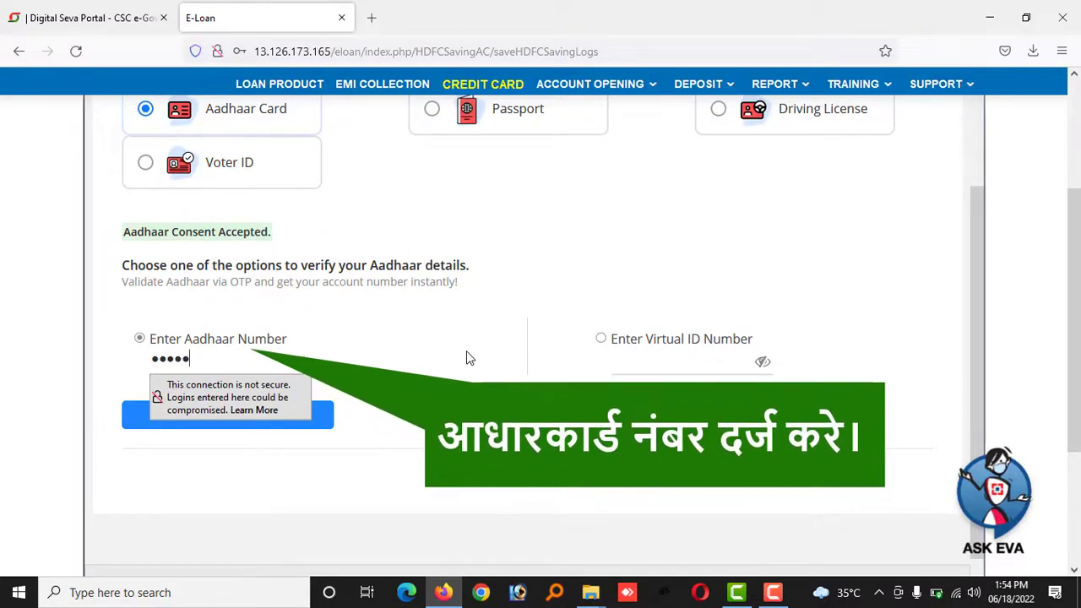
pyautogui.write('78')
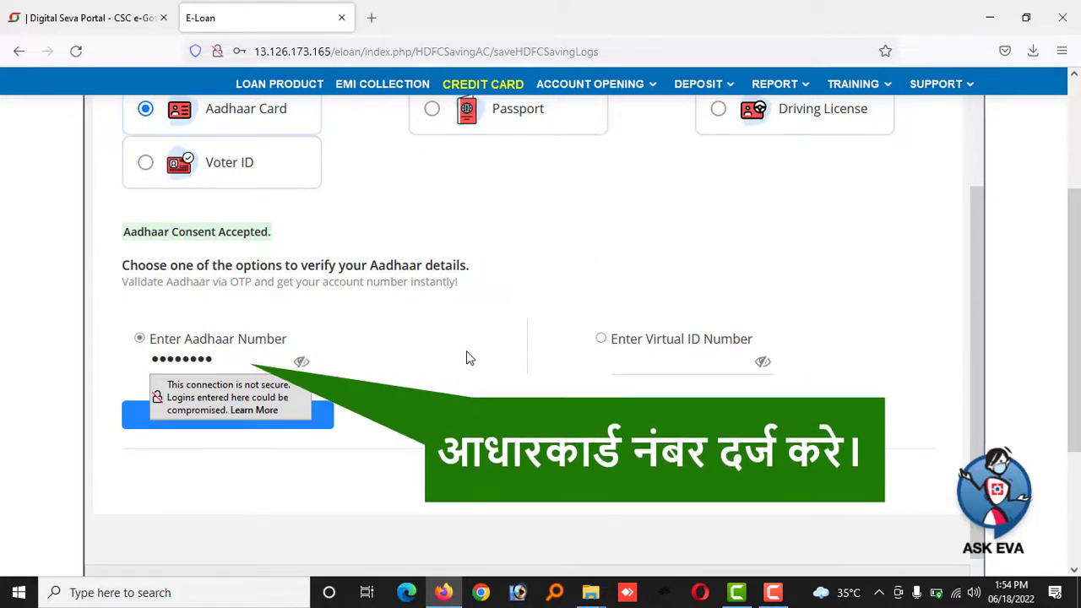
pyautogui.write('9012')
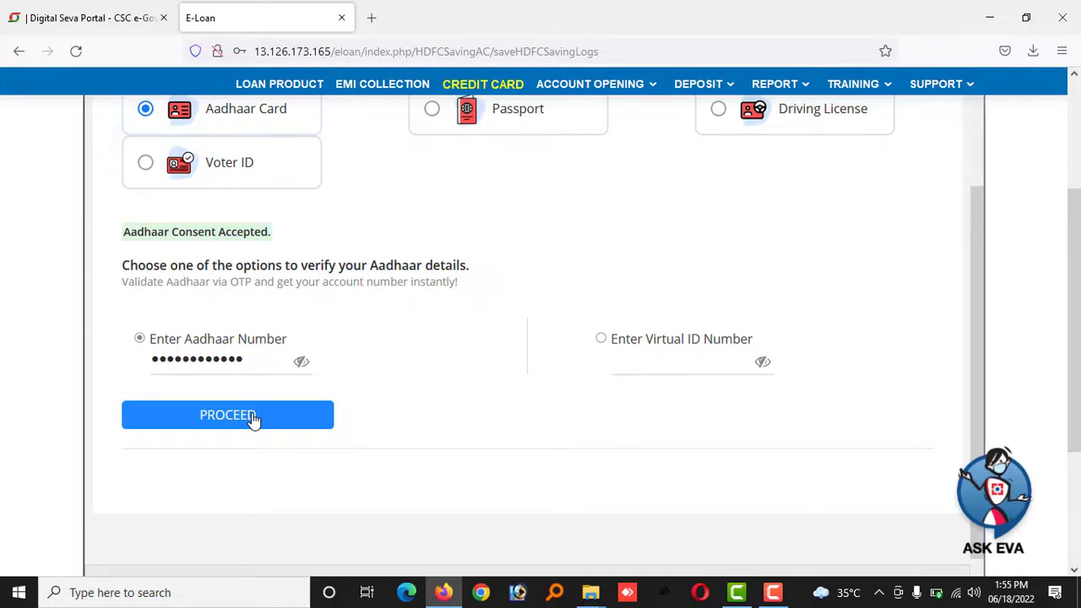
pyautogui.click(254, 420)
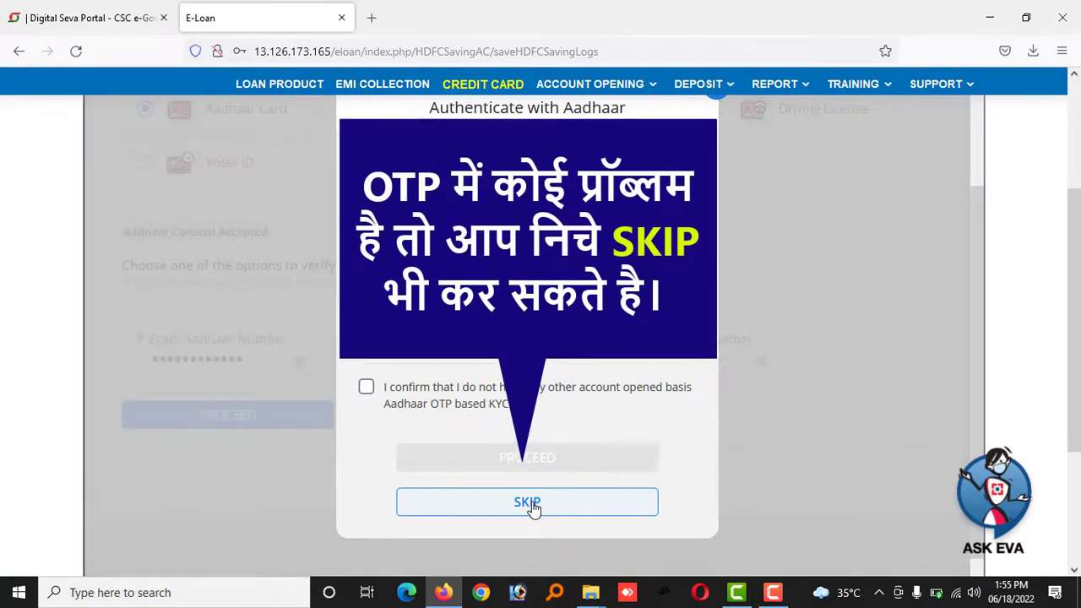
# Skip the Aadhaar OTP and continue to Personal and Occupation Details
pyautogui.click(526, 503)
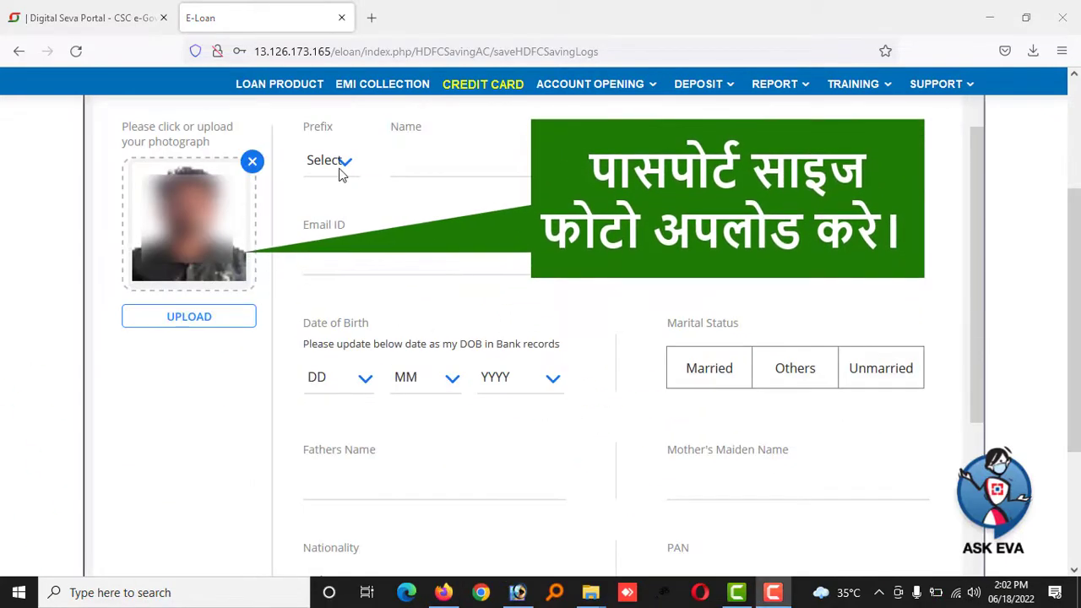
# Enter the applicant's full name and e-mail ID in the personal details form
pyautogui.click(344, 163)
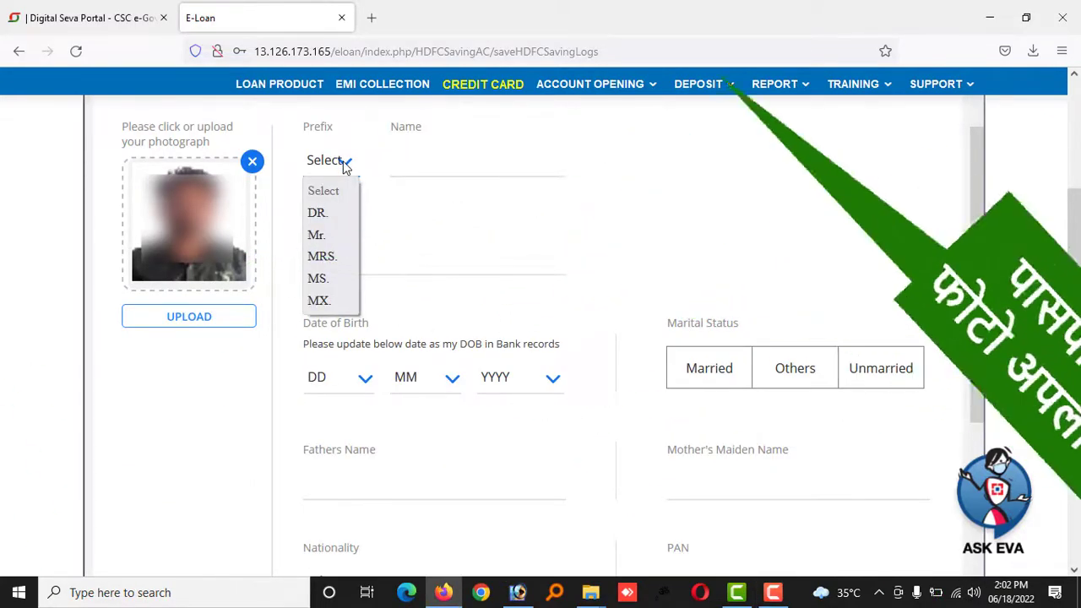
pyautogui.click(380, 211)
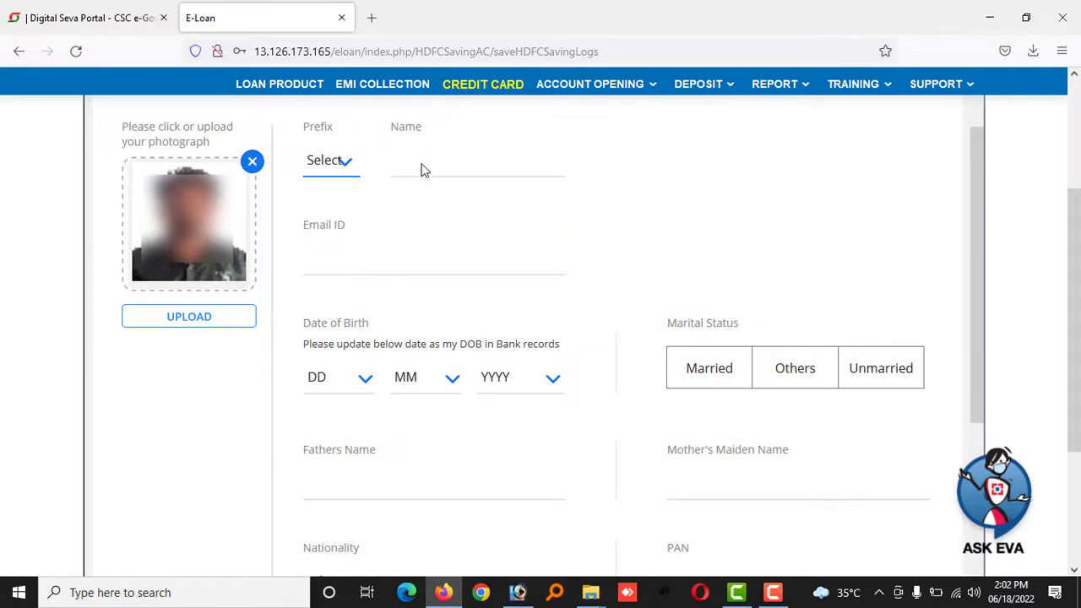
pyautogui.click(420, 170)
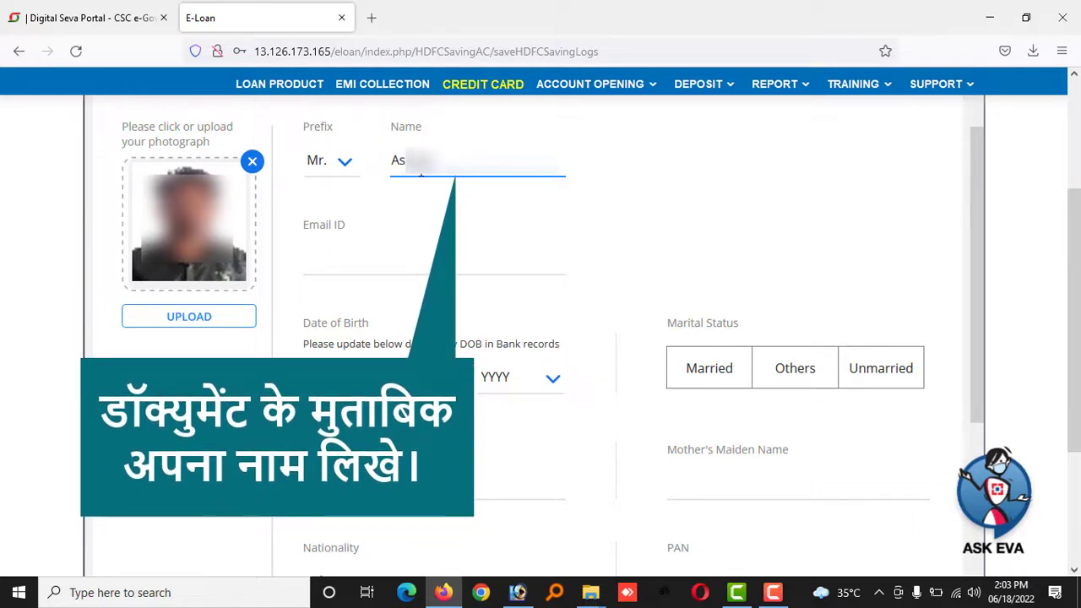
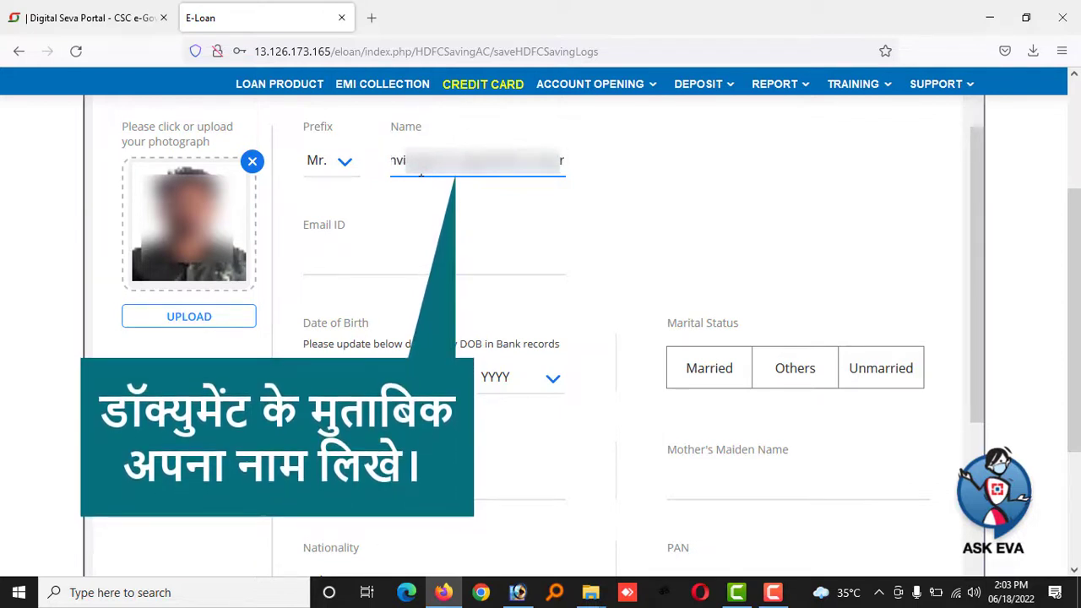
pyautogui.write('a')
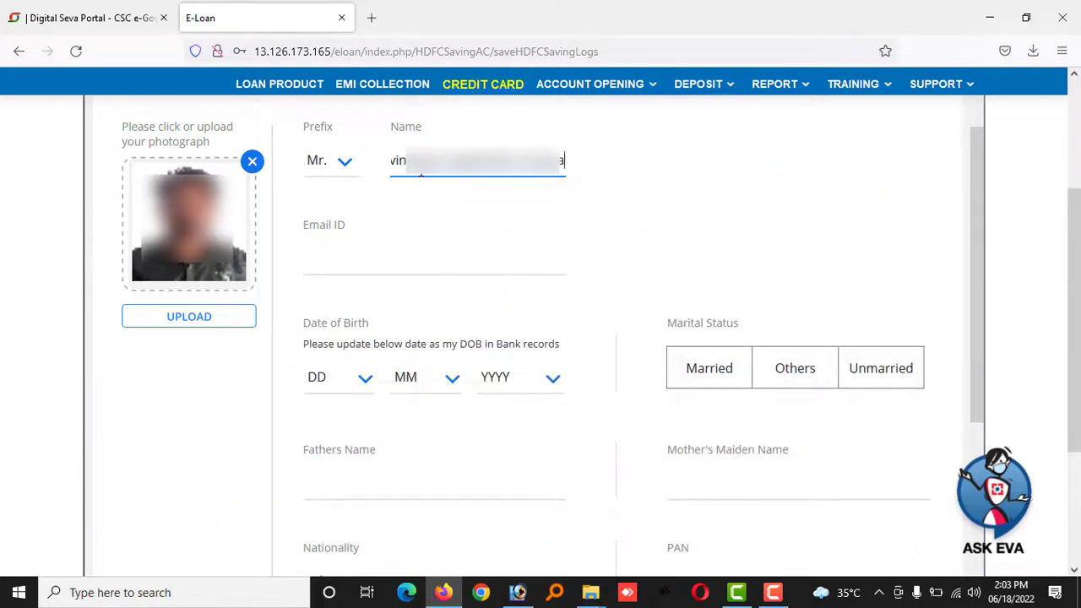
pyautogui.click(338, 263)
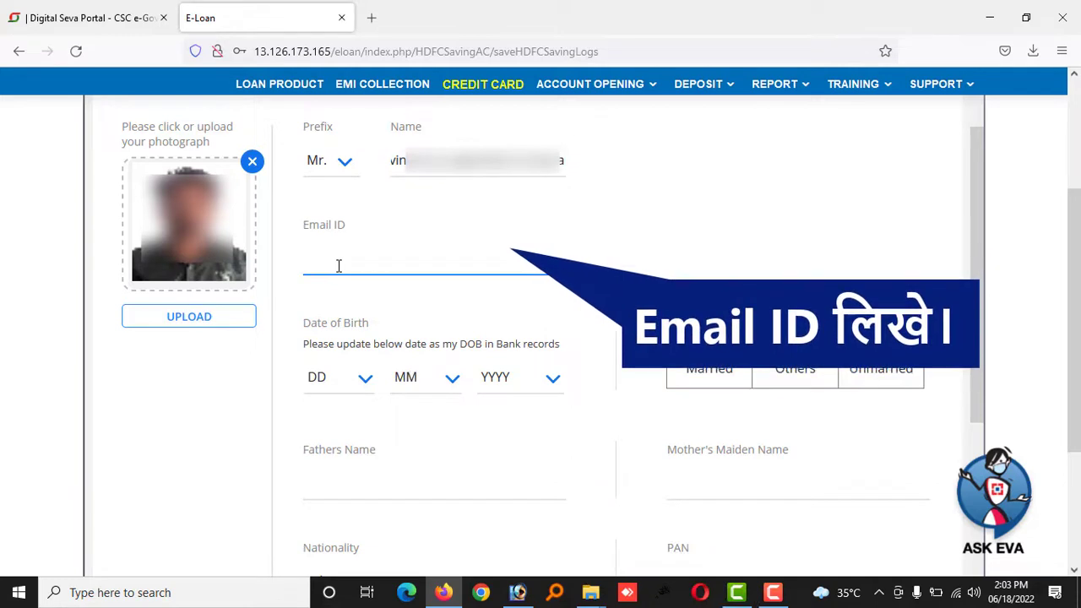
pyautogui.write('b')
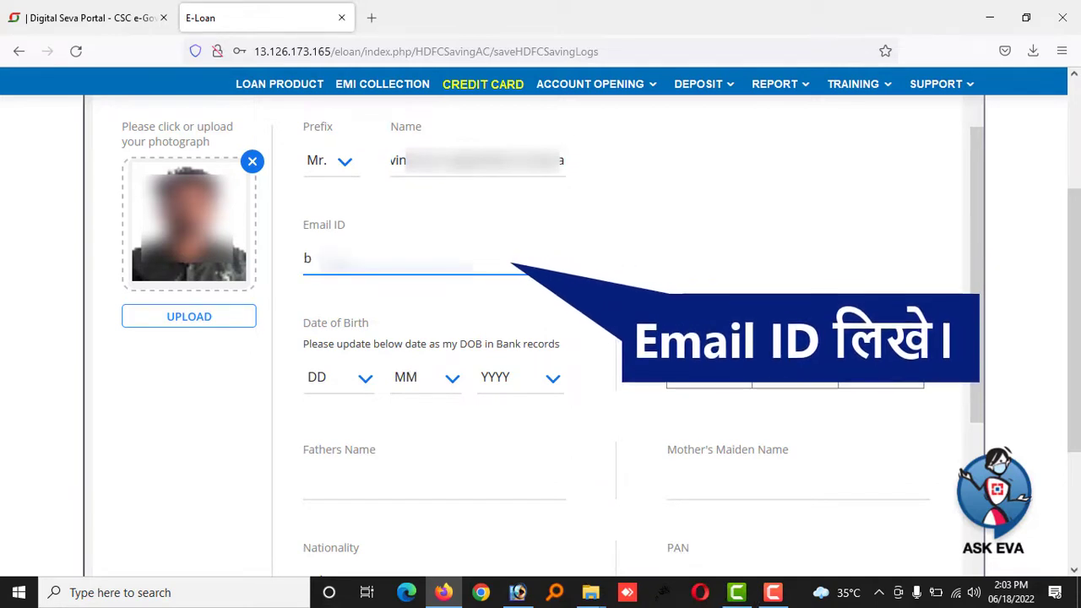
pyautogui.write('a')
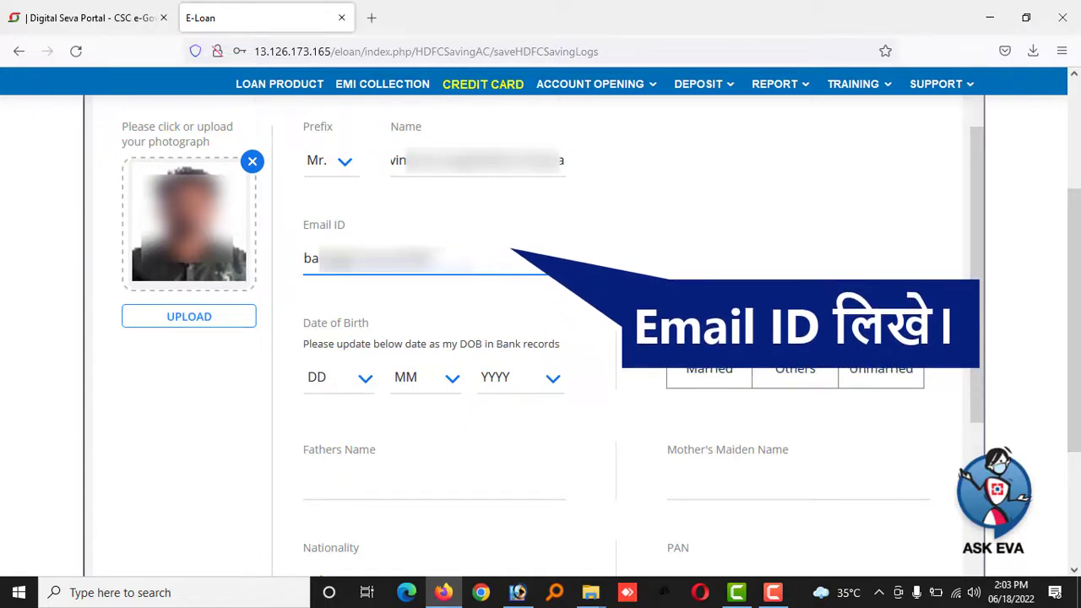
pyautogui.write('ail.com')
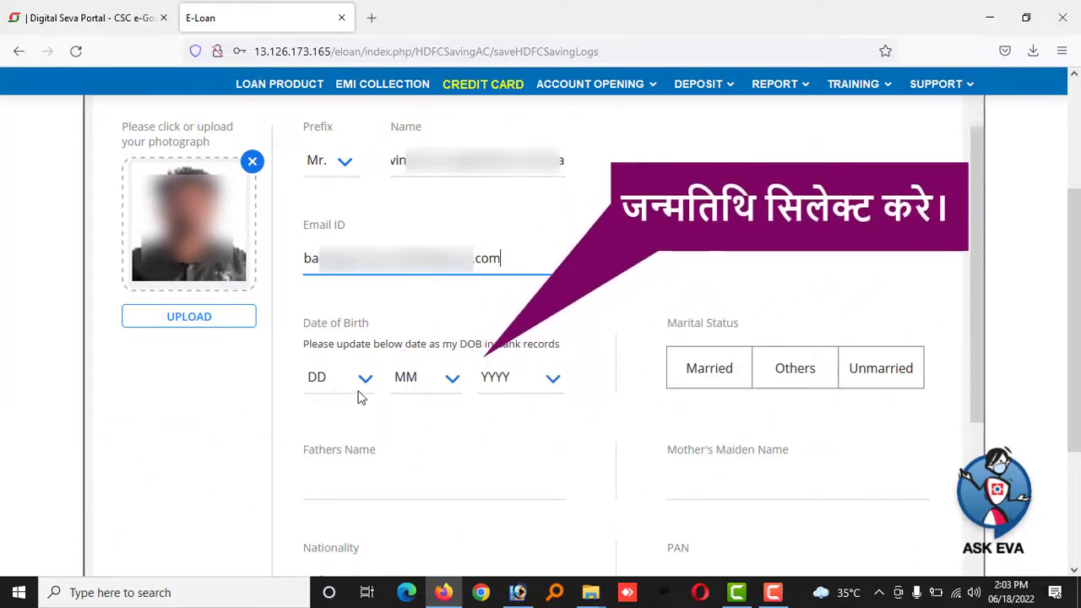
# Set the applicant's date of birth to 2/1/1995
pyautogui.click(364, 381)
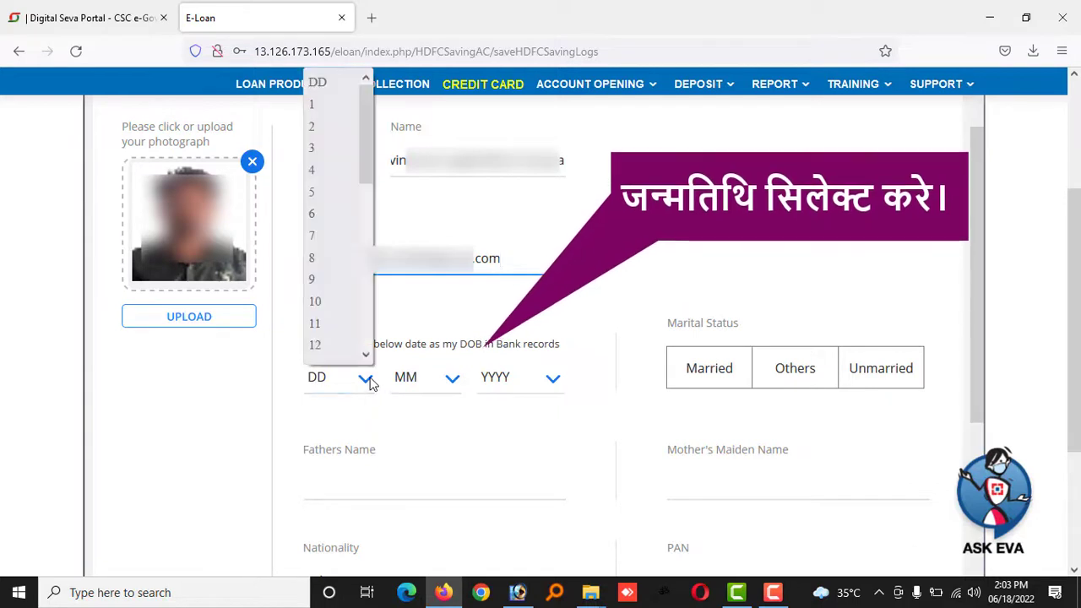
pyautogui.click(312, 126)
pyautogui.click(439, 385)
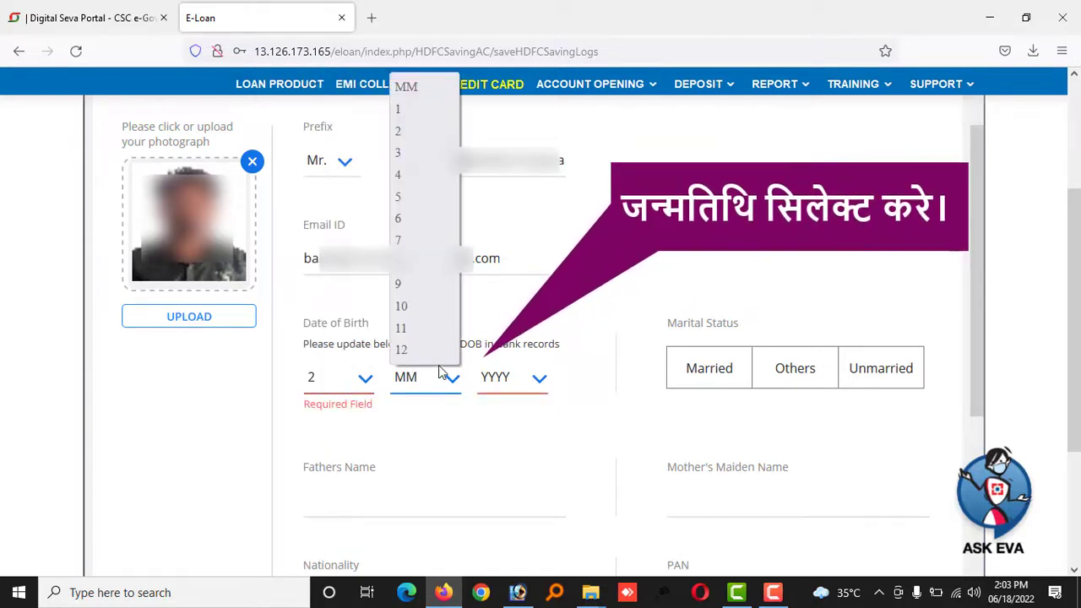
pyautogui.click(407, 120)
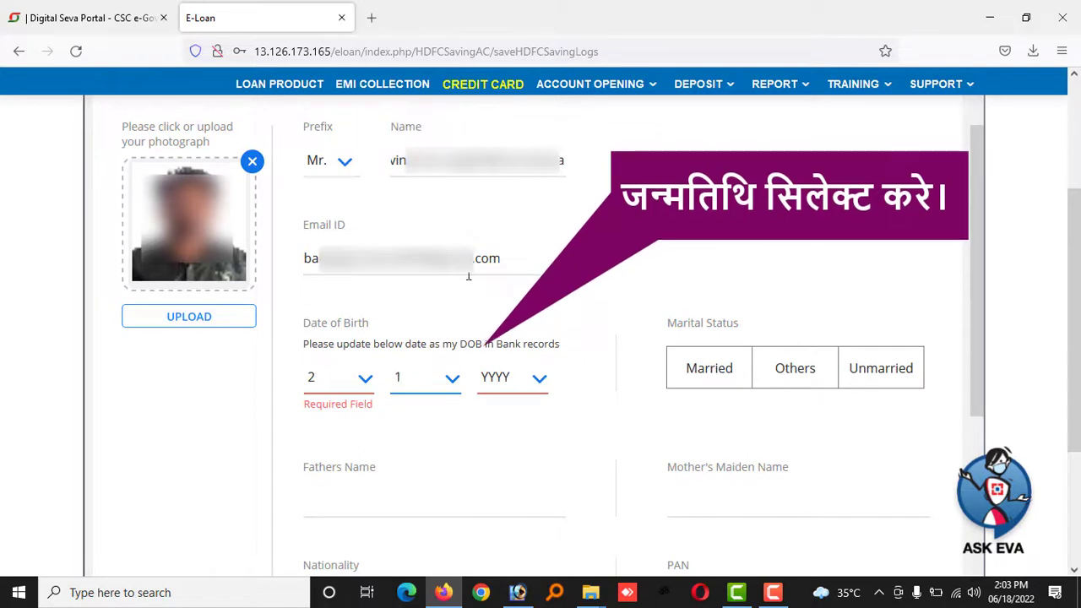
pyautogui.click(526, 393)
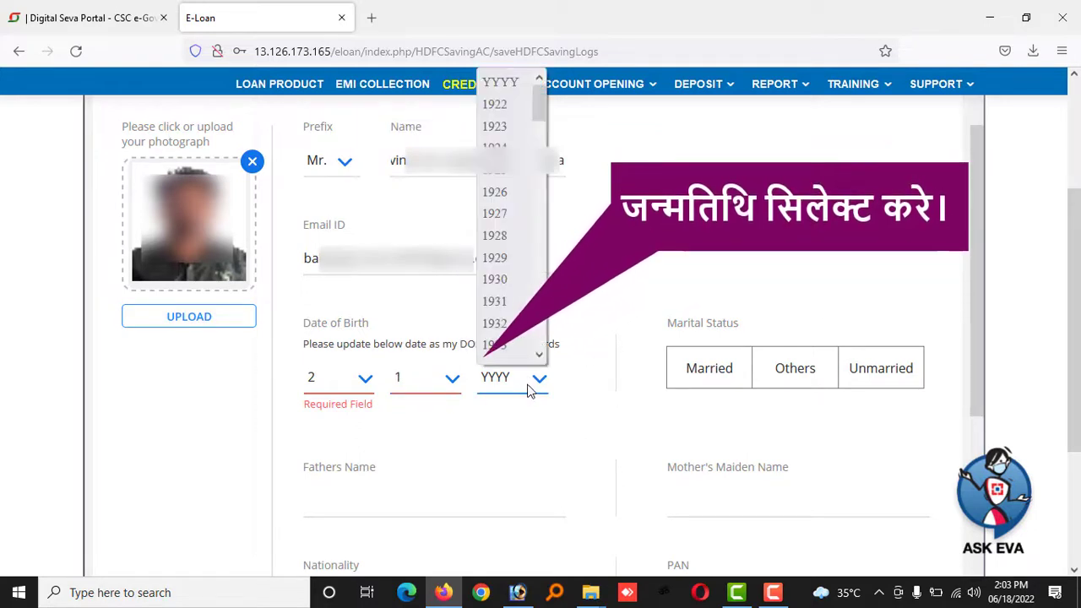
pyautogui.moveTo(542, 104); pyautogui.dragTo(541, 295)
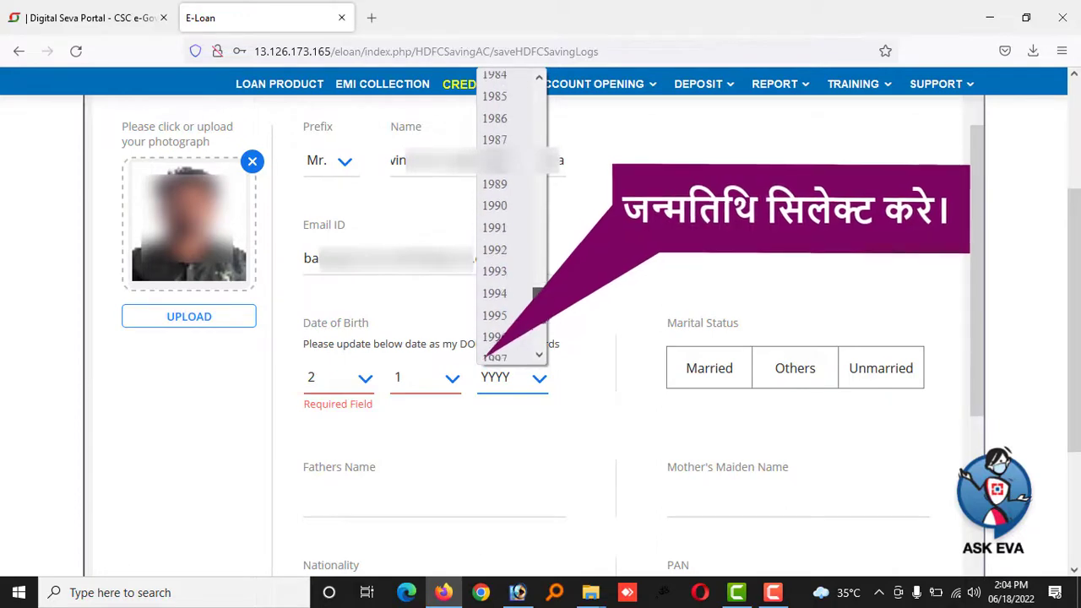
pyautogui.click(510, 321)
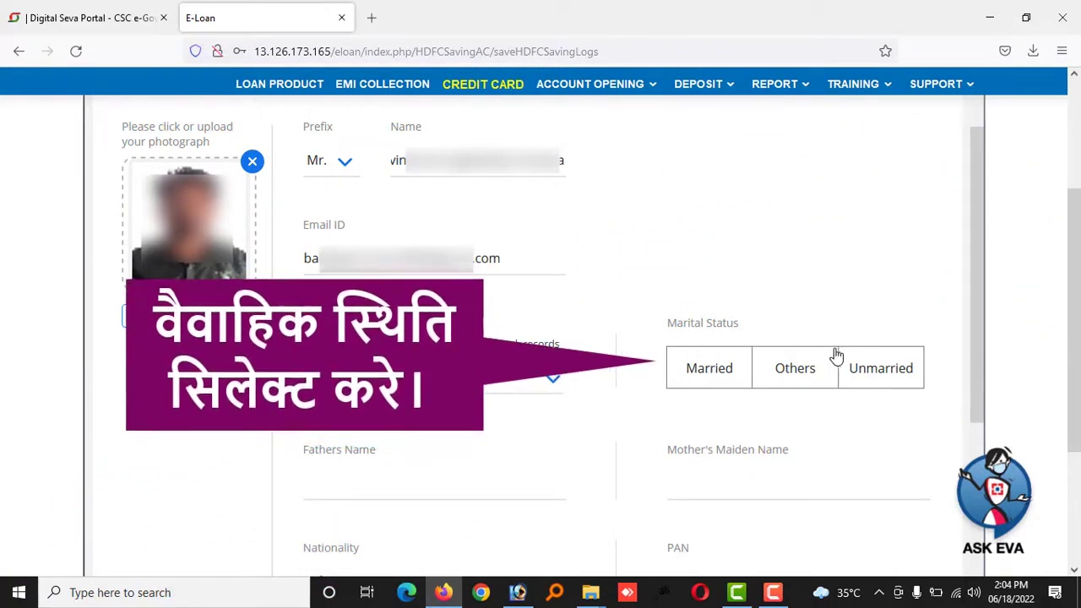
# Mark the applicant as Married and fill in the mother's maiden name and spouse's name
pyautogui.click(700, 371)
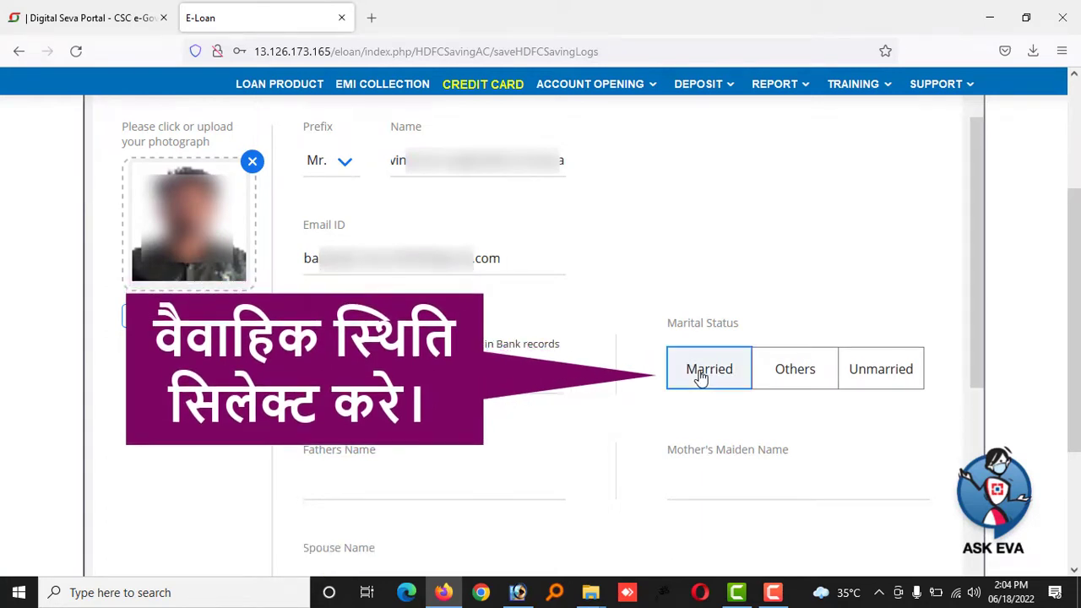
pyautogui.click(384, 489)
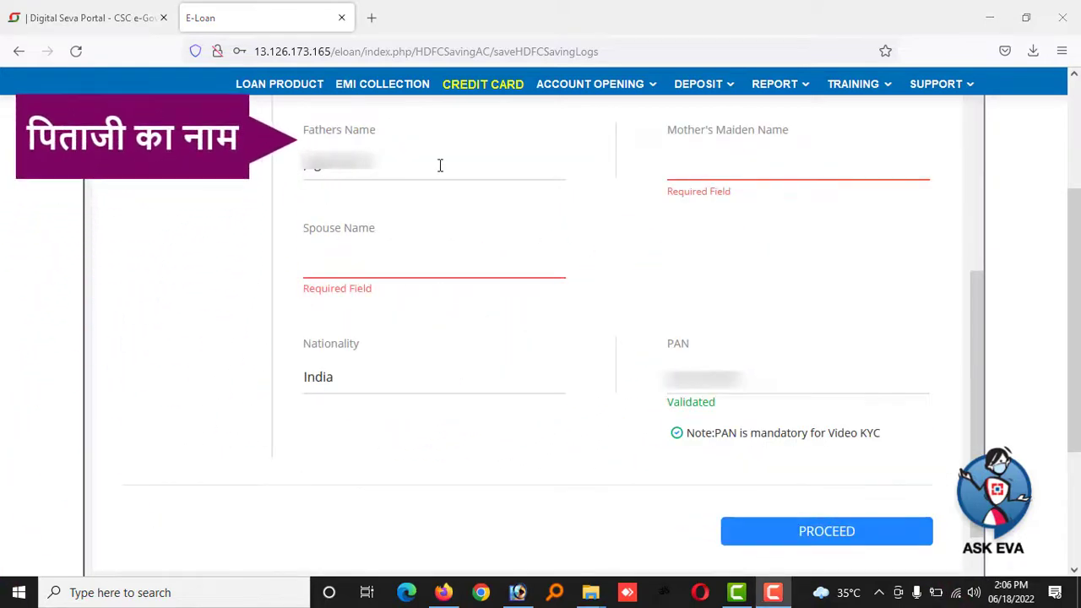
pyautogui.click(715, 166)
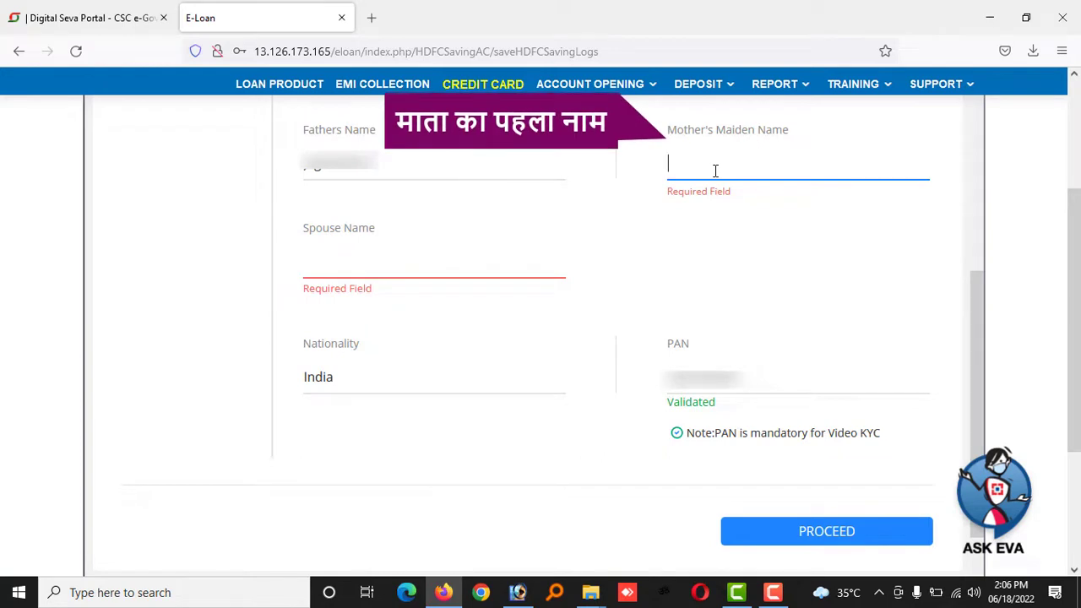
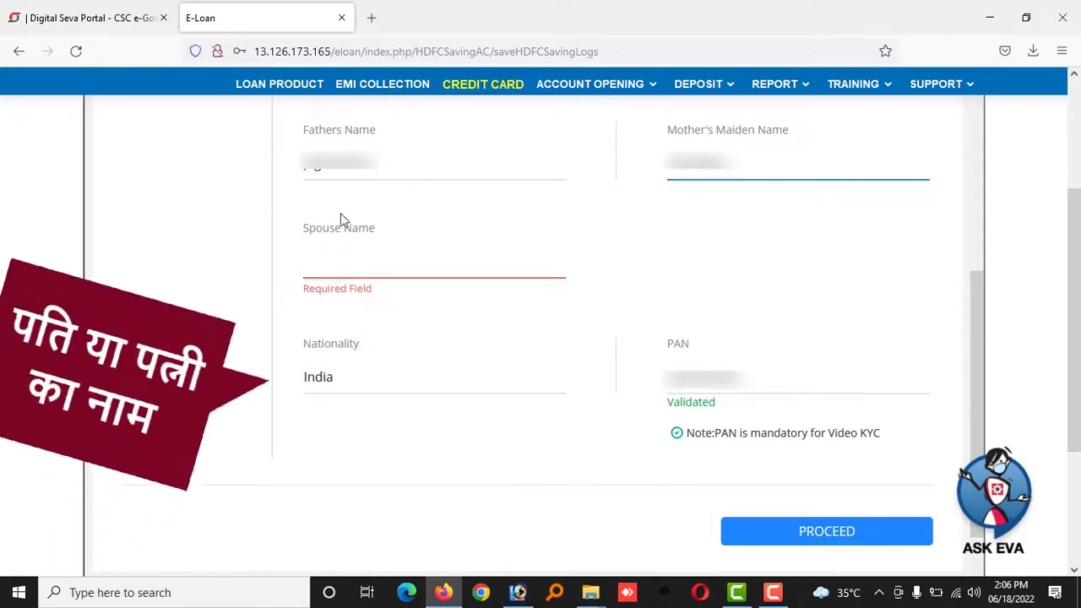
pyautogui.click(340, 266)
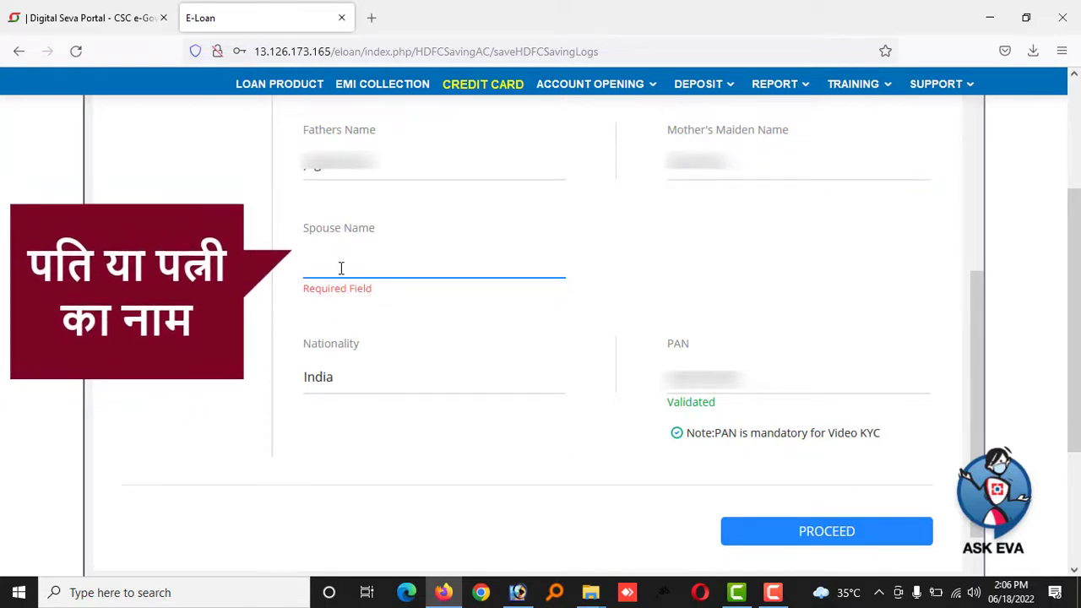
pyautogui.write('Sunita')
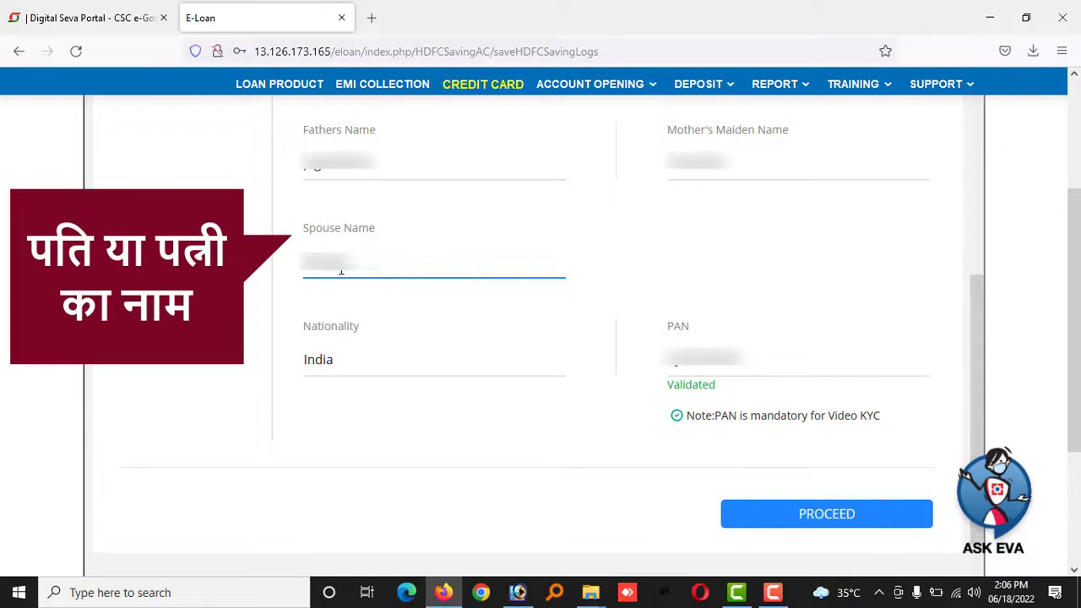
pyautogui.write('ri')
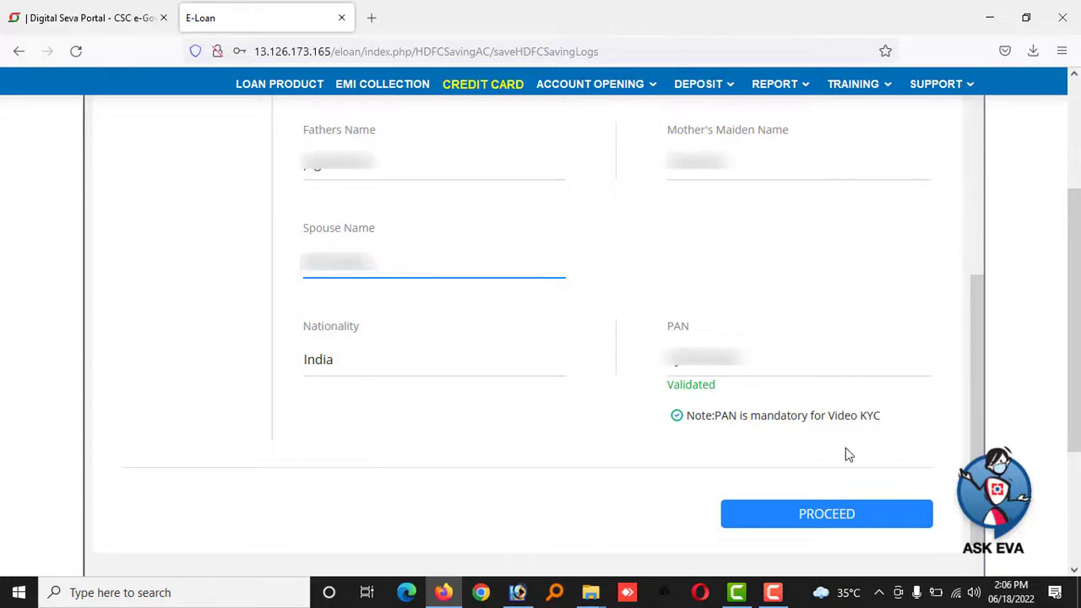
# Submit the personal details, keeping the e-mail statement and nominee declaration set to Yes
pyautogui.click(817, 520)
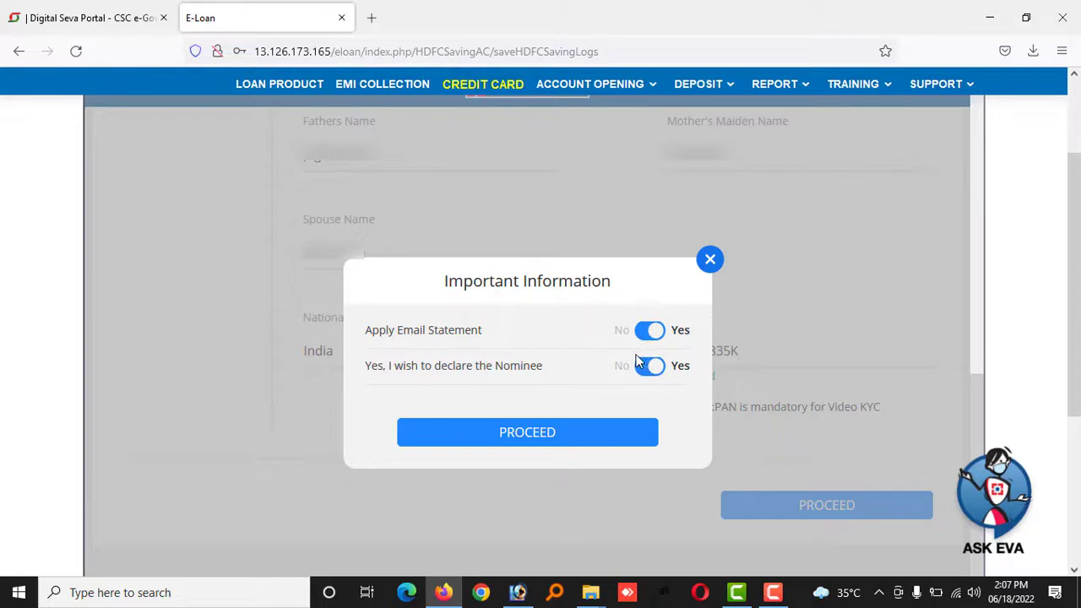
pyautogui.click(525, 434)
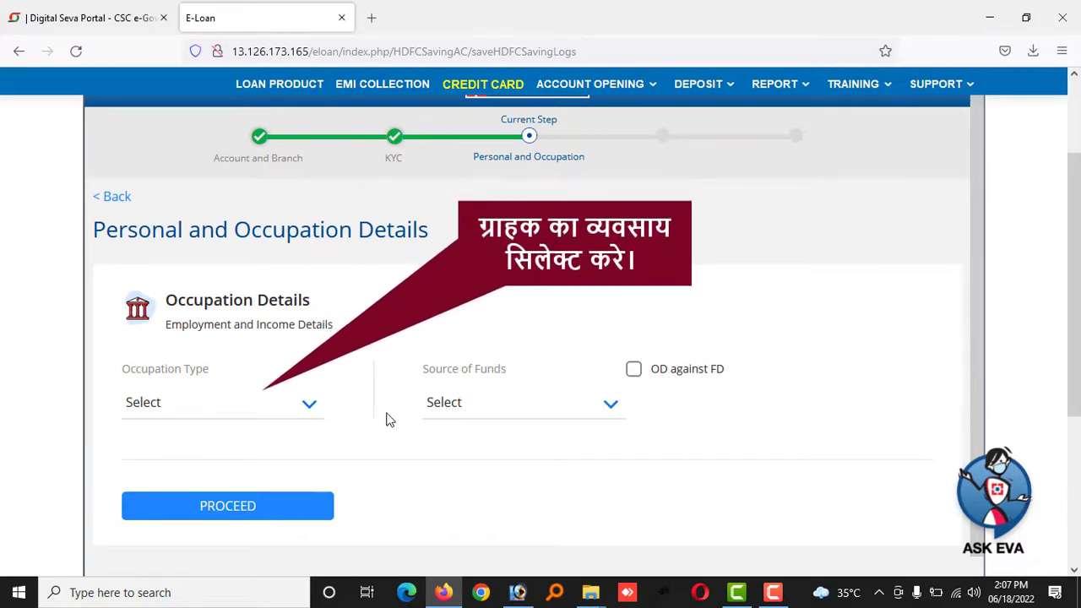
# Set occupation Trader, source of funds Business Income, gross annual income 70,00,000, and proceed
pyautogui.click(310, 408)
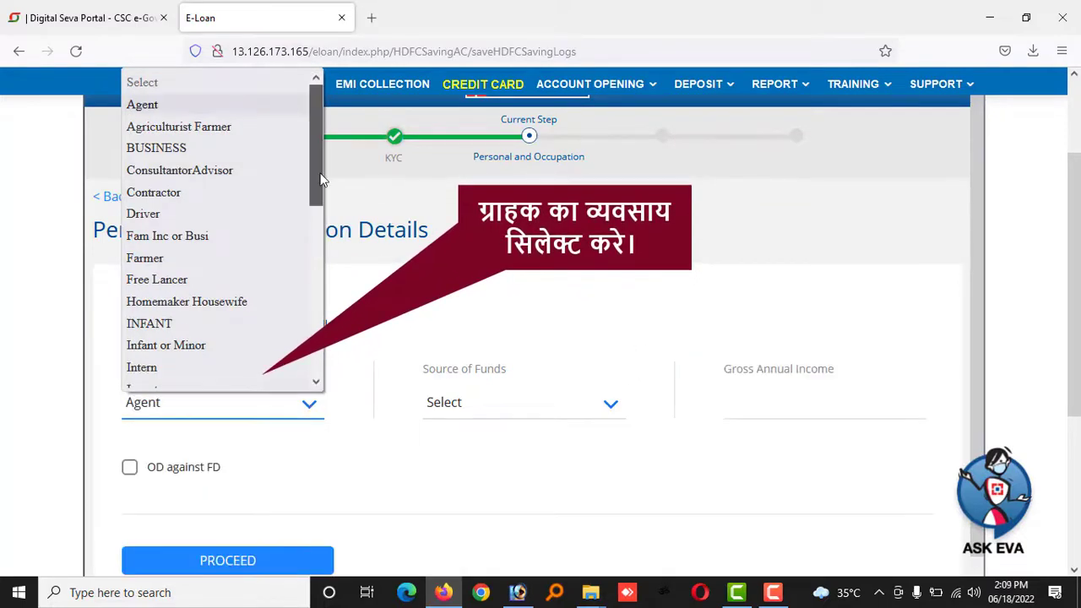
pyautogui.moveTo(321, 180); pyautogui.dragTo(315, 340)
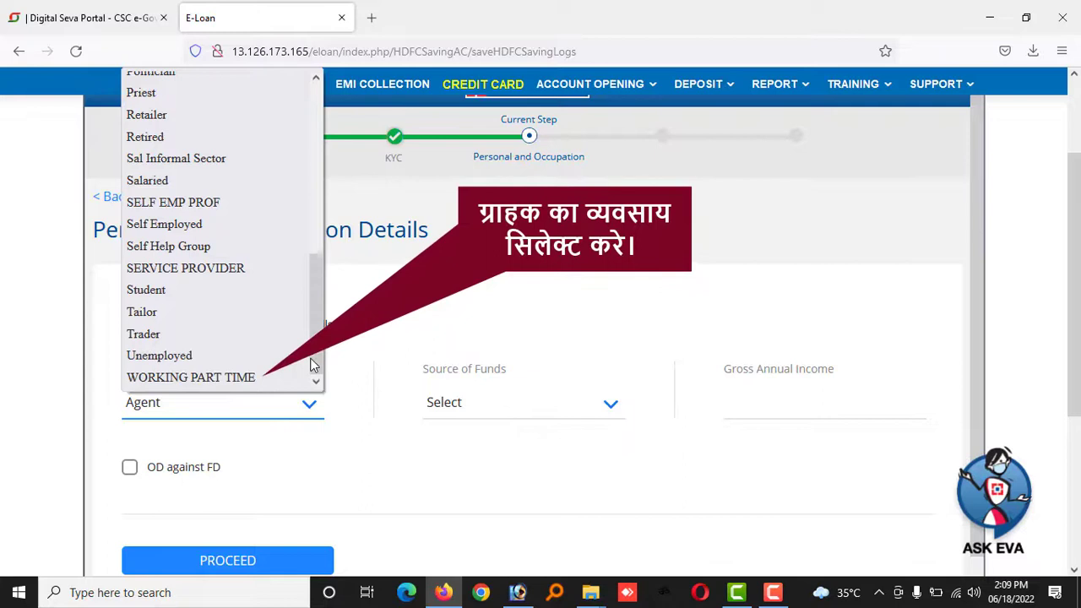
pyautogui.click(148, 340)
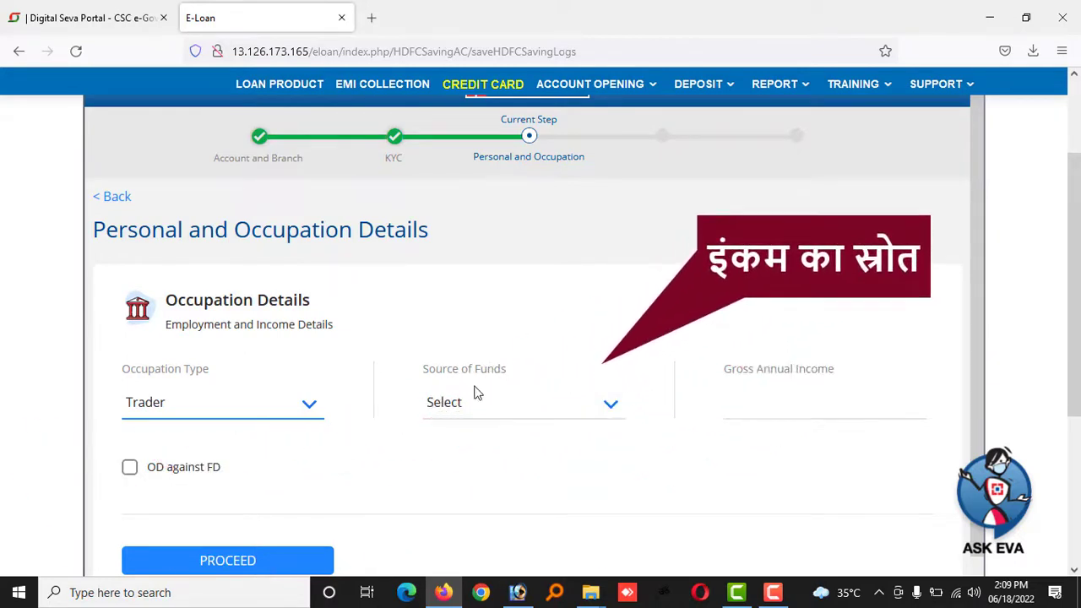
pyautogui.click(511, 405)
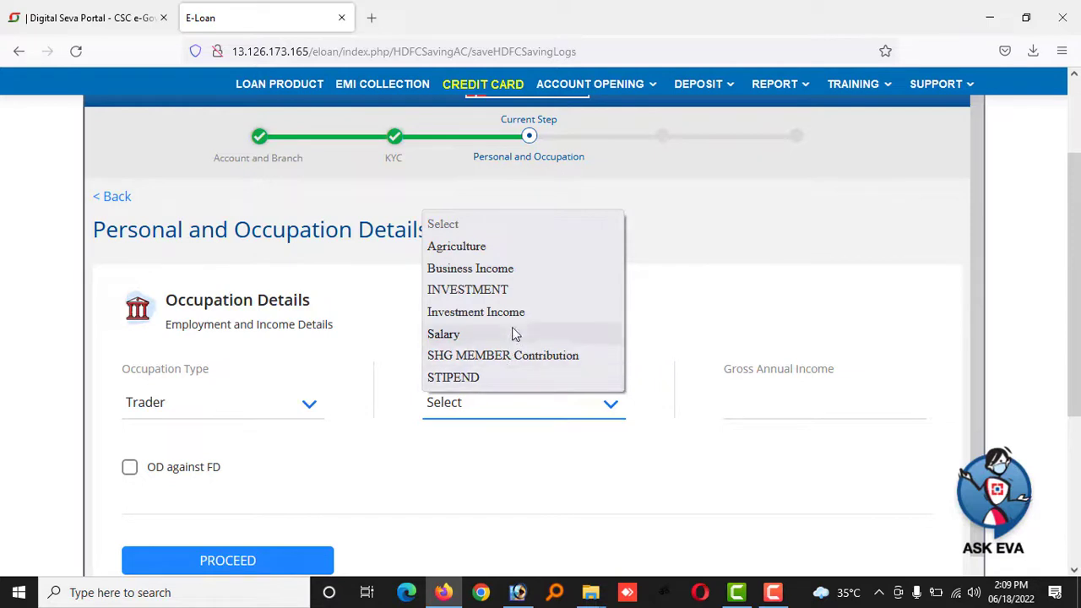
pyautogui.click(463, 268)
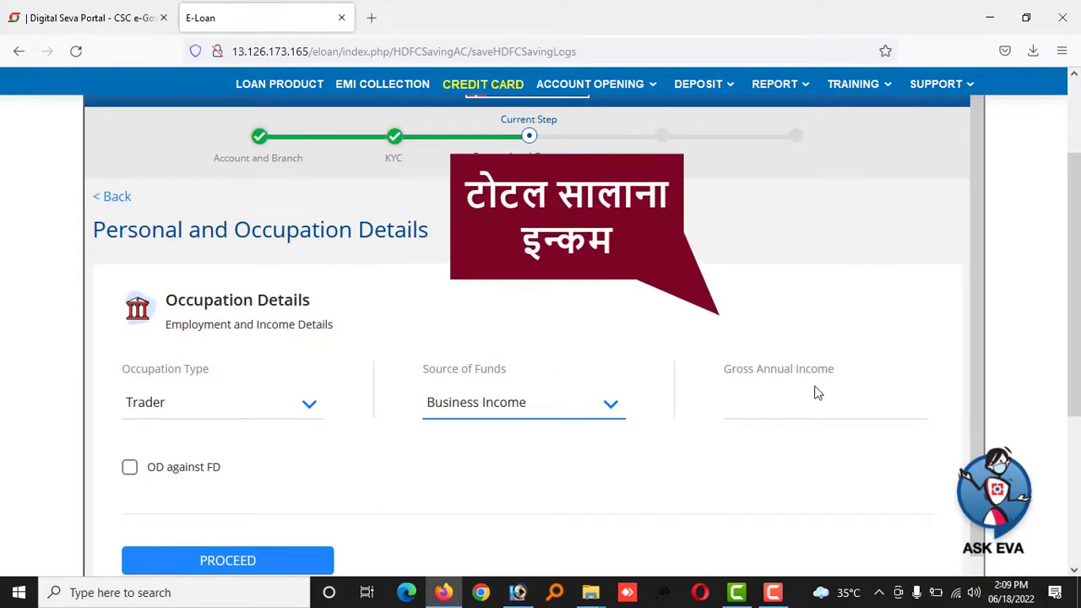
pyautogui.click(759, 408)
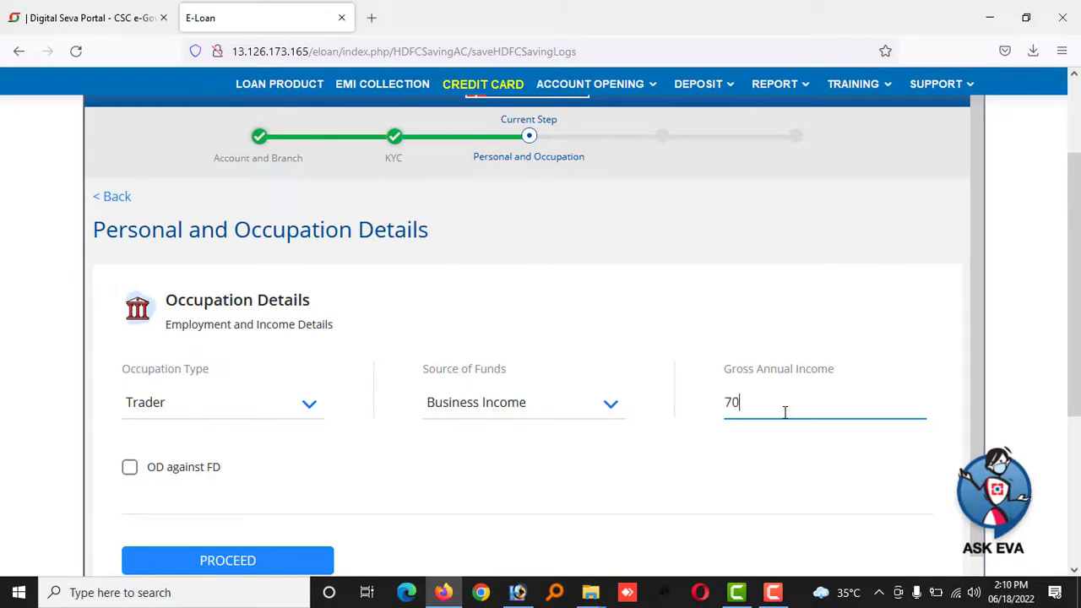
pyautogui.write('7,00,000')
pyautogui.click(253, 562)
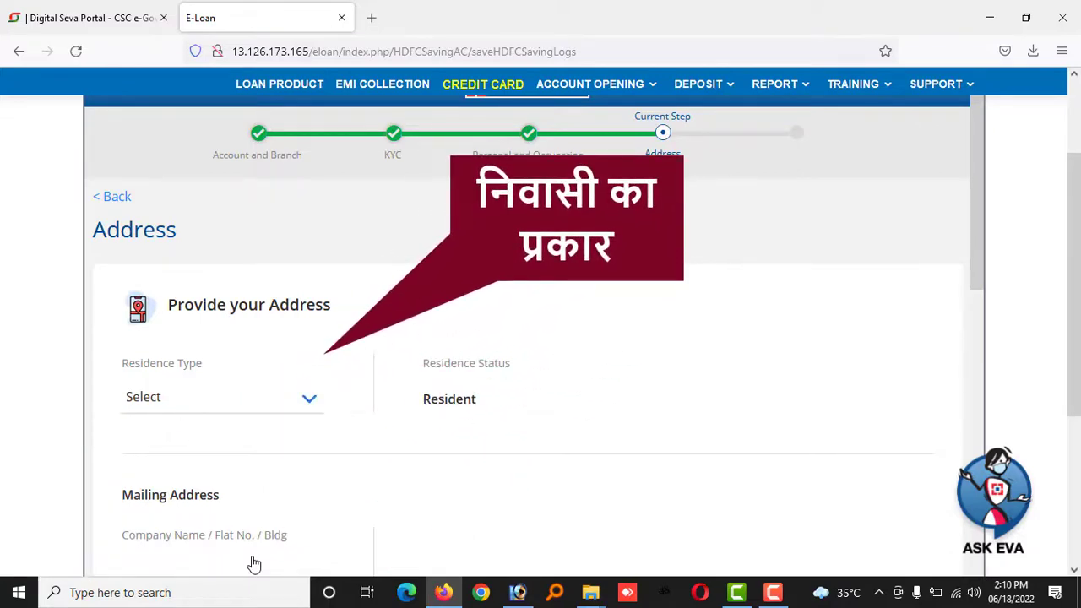
# Choose Owned as the residence type and fill in the flat/building field
pyautogui.click(291, 409)
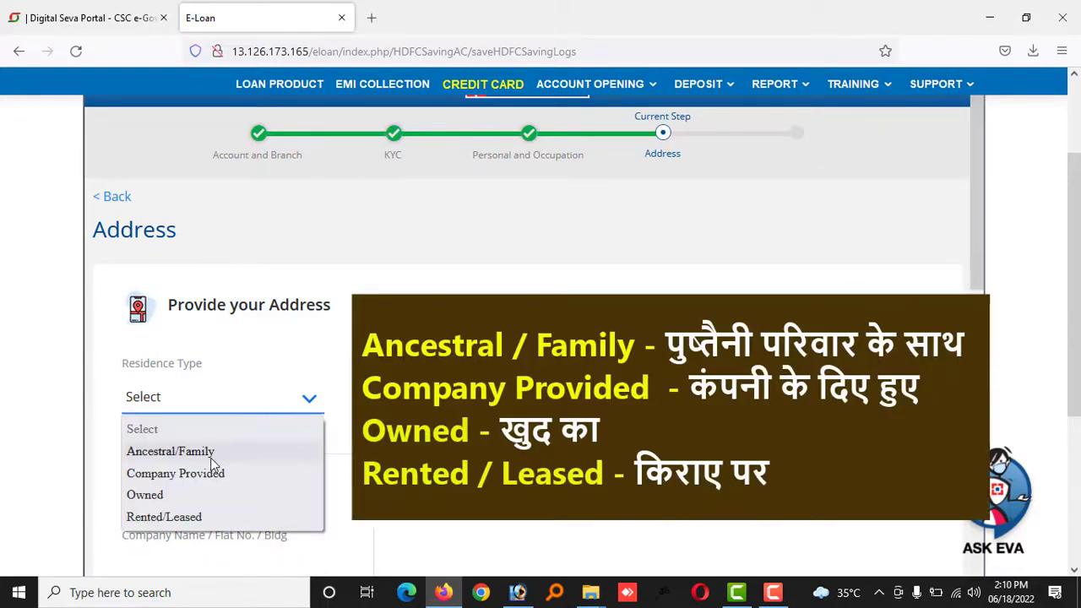
pyautogui.click(159, 504)
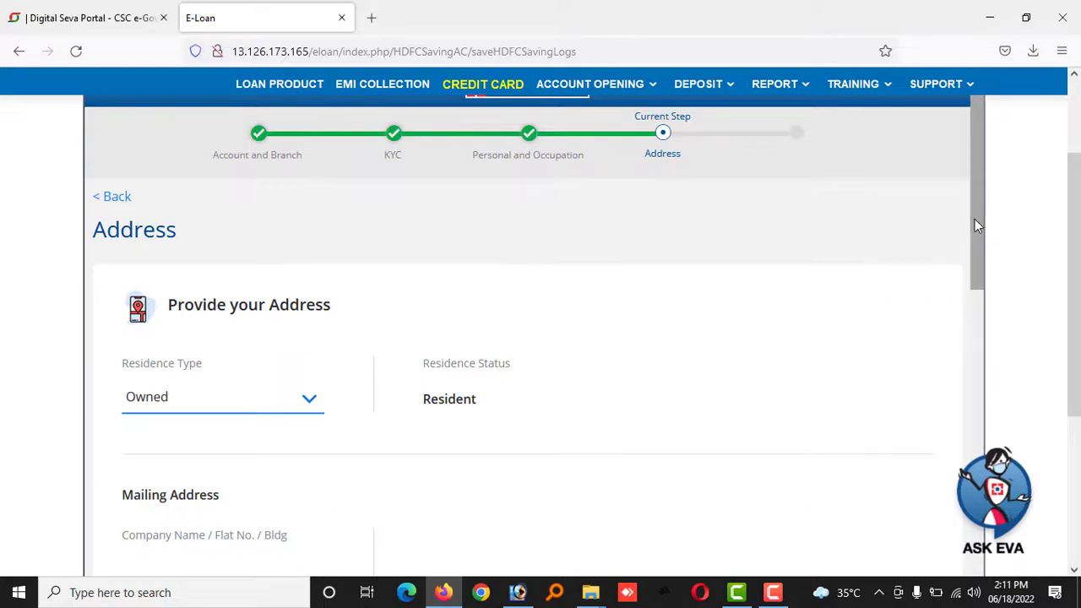
pyautogui.moveTo(977, 225); pyautogui.dragTo(987, 345)
pyautogui.scroll(1, 182, 332)
pyautogui.click(181, 333)
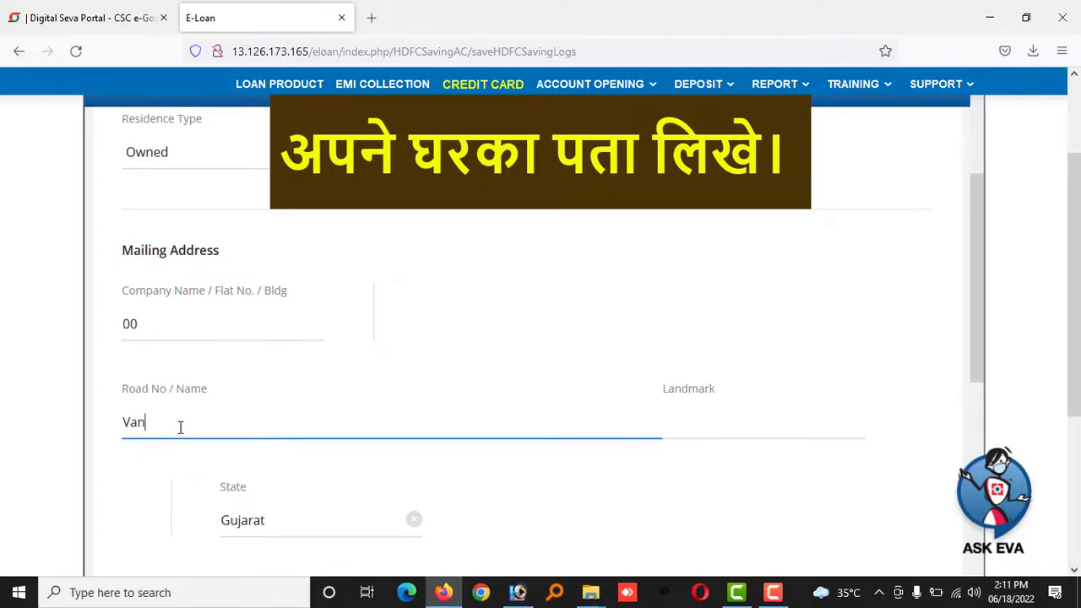
pyautogui.write('jara Chavni')
# Enter city IDAR and pincode 383410, make the permanent address the same, and proceed
pyautogui.scroll(-2, 253, 456)
pyautogui.click(289, 480)
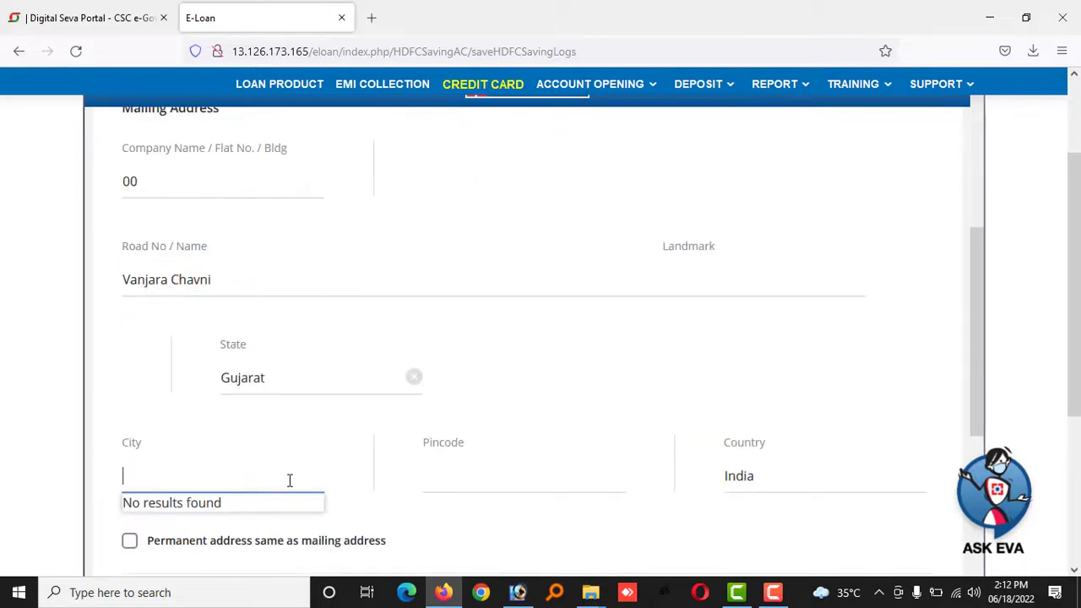
pyautogui.write('idar')
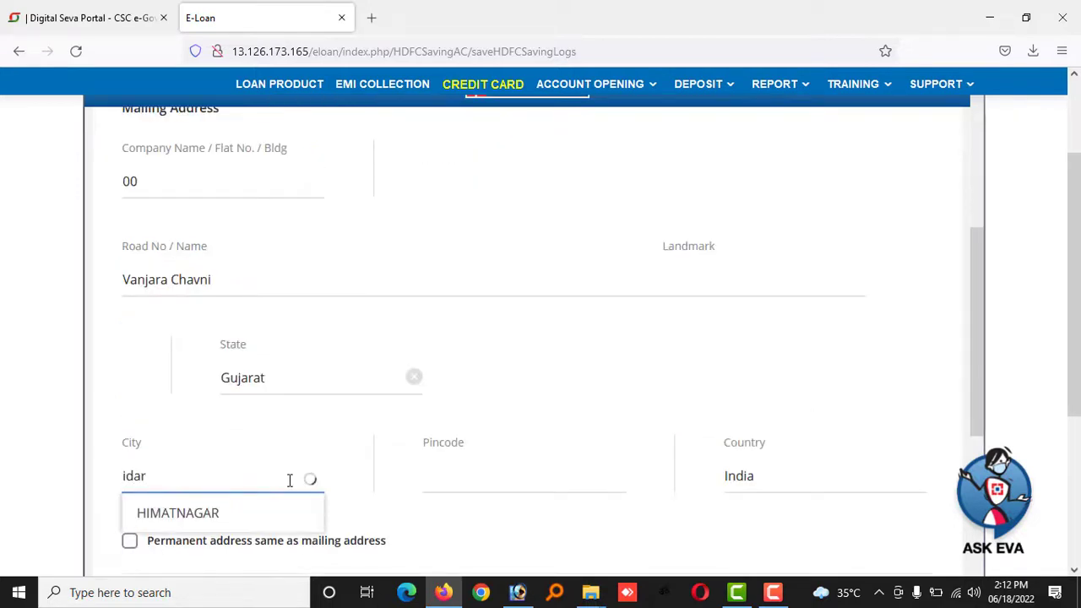
pyautogui.click(161, 513)
pyautogui.click(515, 473)
pyautogui.write('3')
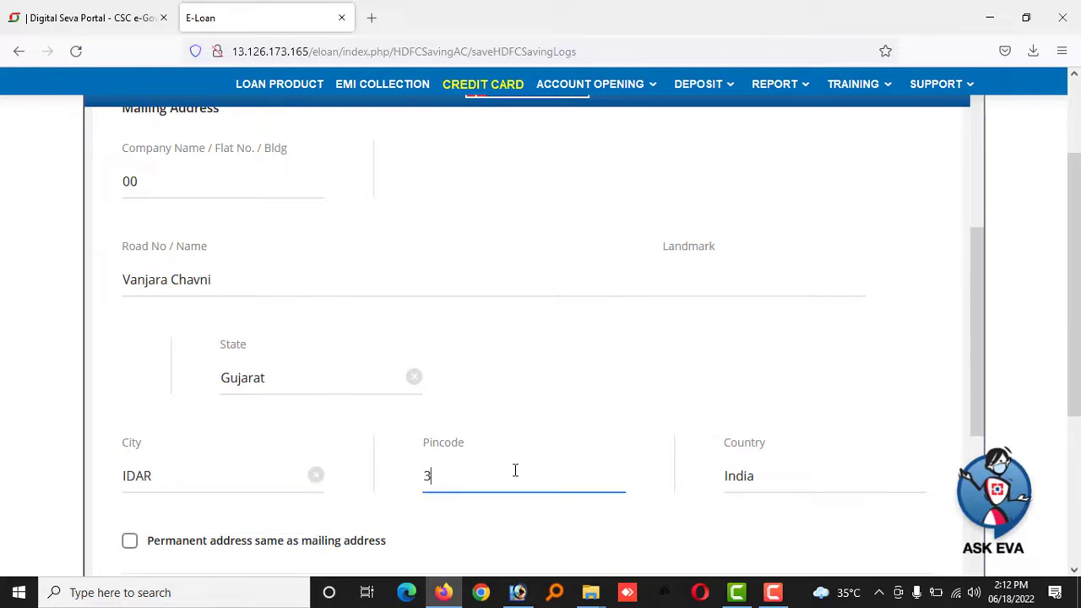
pyautogui.write('83410')
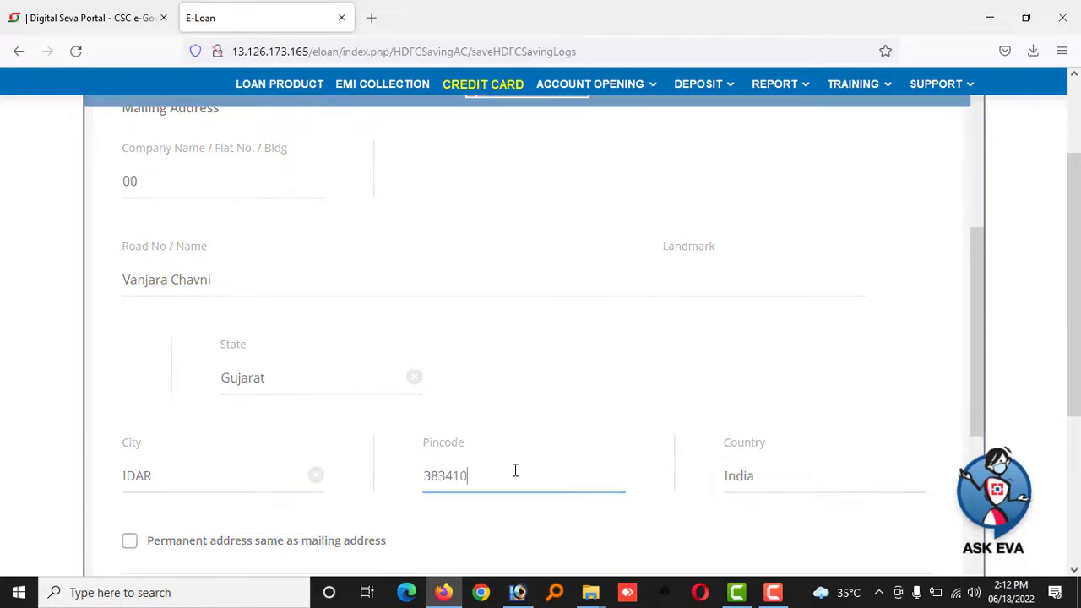
pyautogui.click(130, 542)
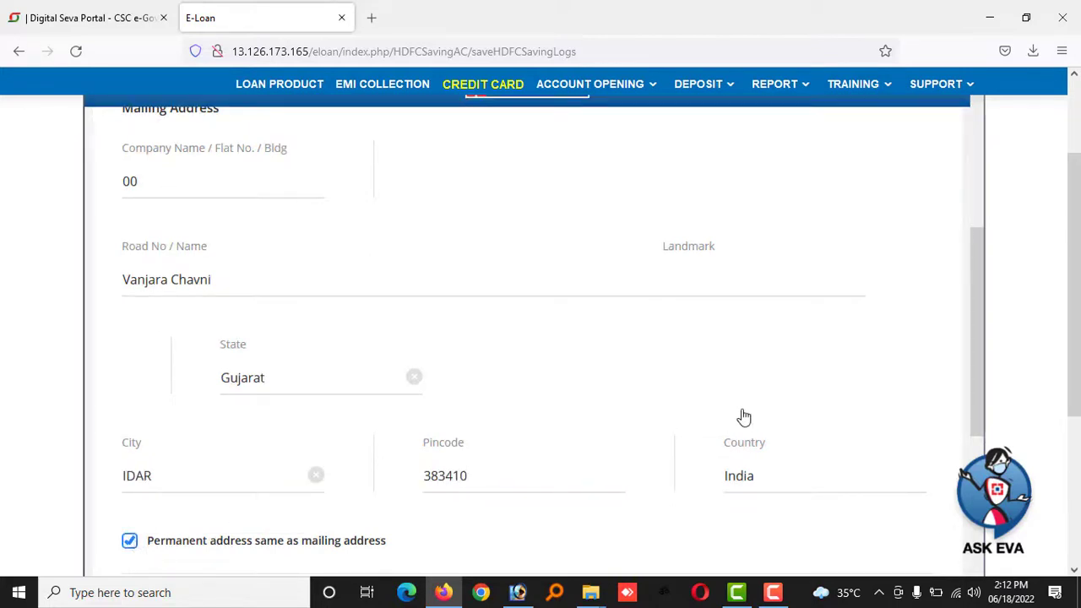
pyautogui.scroll(-2, 974, 298)
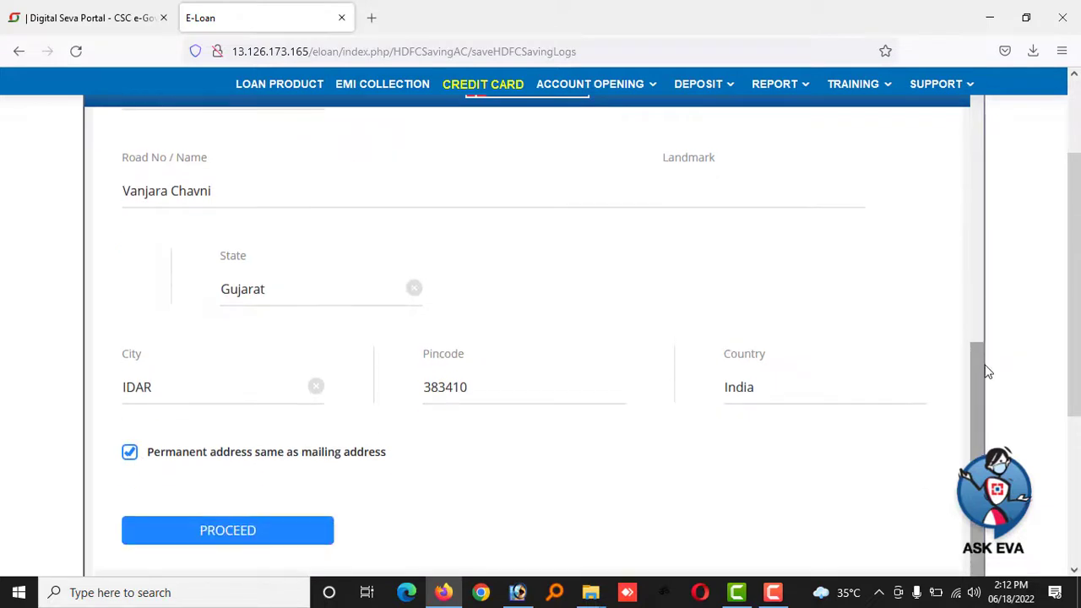
pyautogui.click(246, 534)
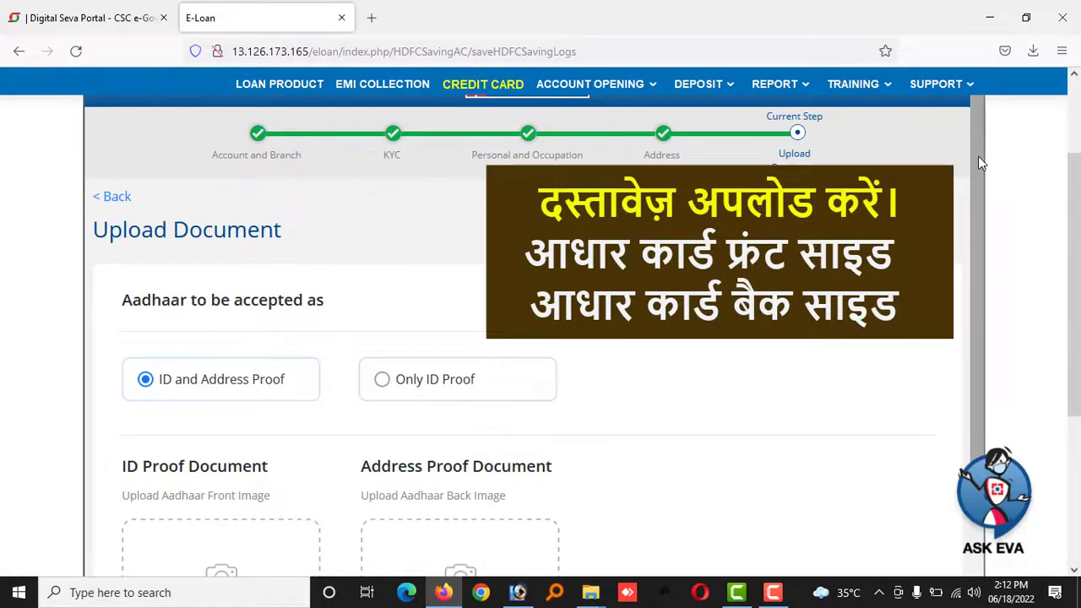
# Upload the selected Aadhaar back image as the address proof document
pyautogui.scroll(-4, 981, 169)
pyautogui.scroll(-1, 996, 301)
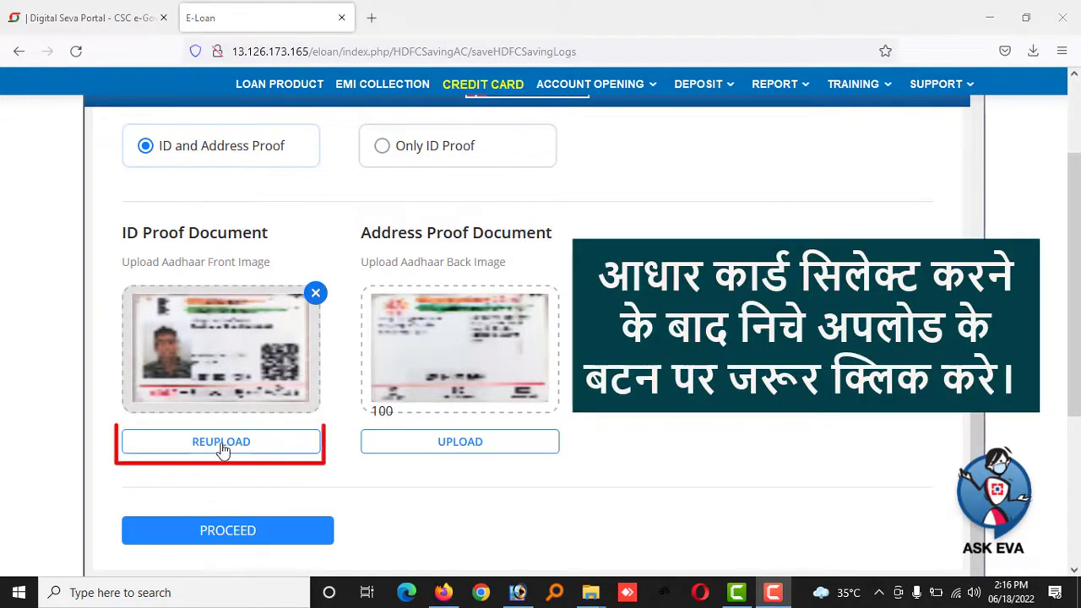
pyautogui.click(477, 442)
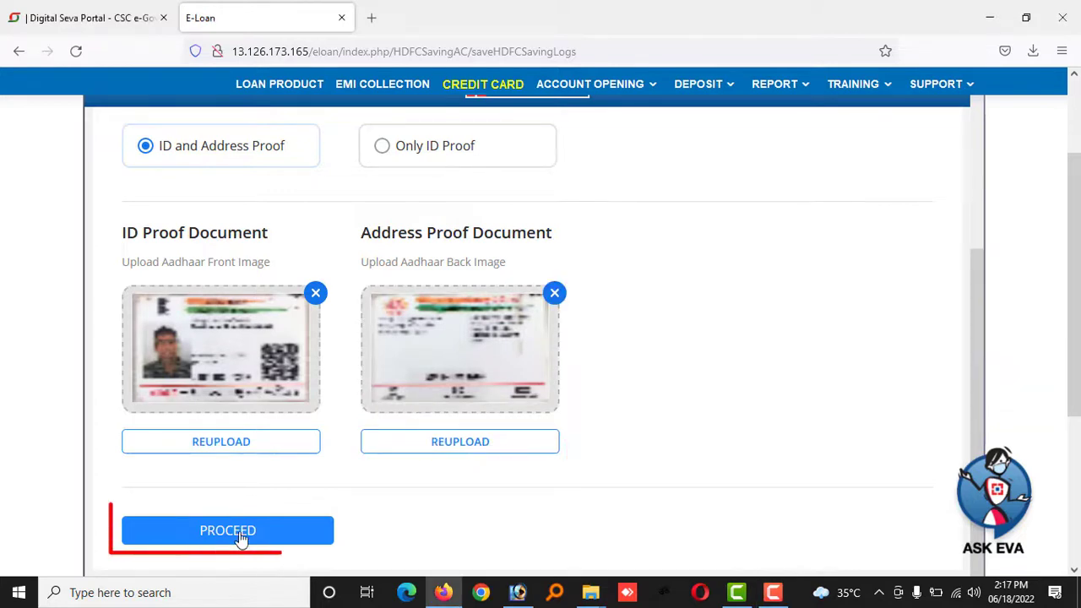
pyautogui.click(241, 532)
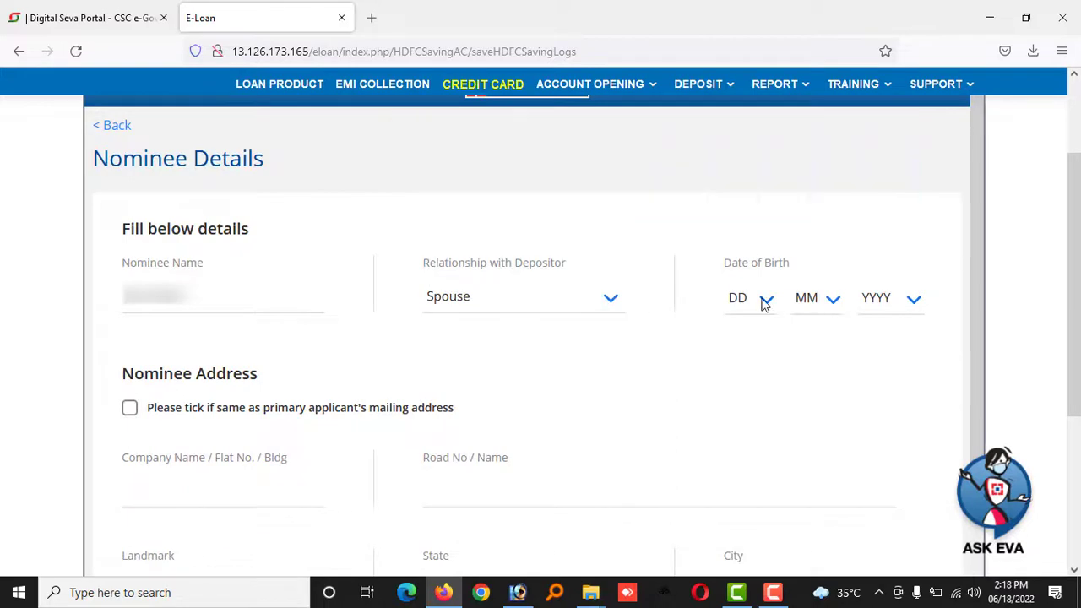
pyautogui.click(764, 299)
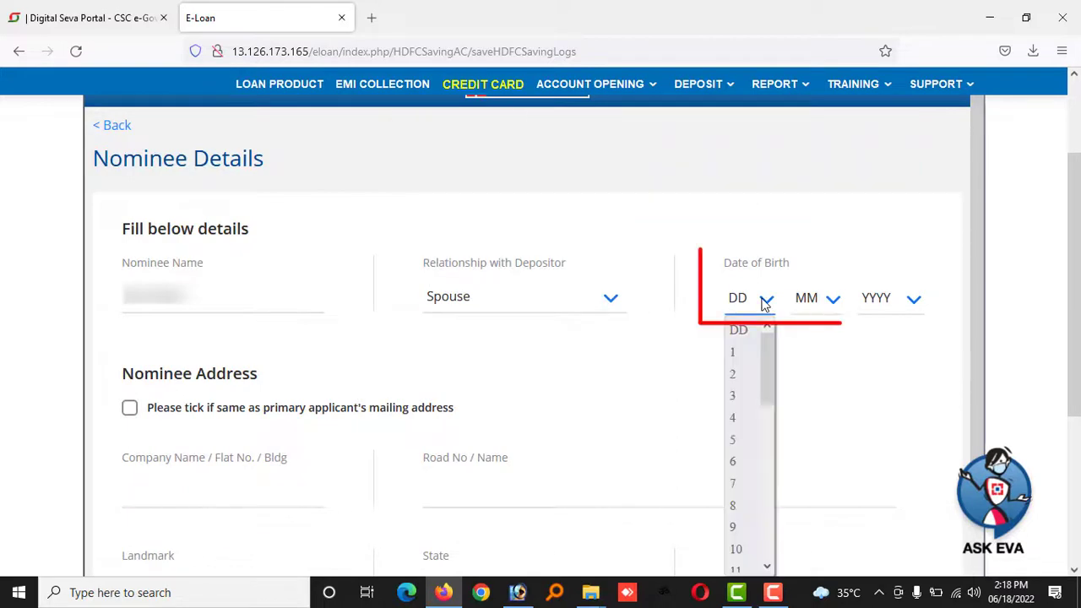
pyautogui.scroll(-3, 765, 347)
pyautogui.click(743, 439)
pyautogui.click(810, 298)
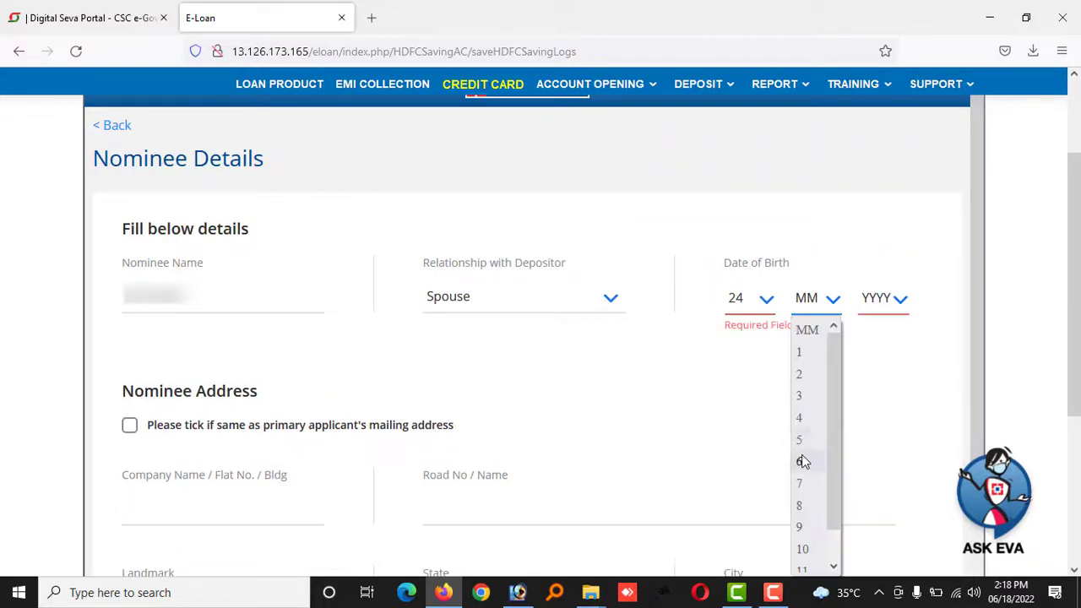
pyautogui.click(802, 461)
pyautogui.click(882, 298)
pyautogui.scroll(-3, 912, 405)
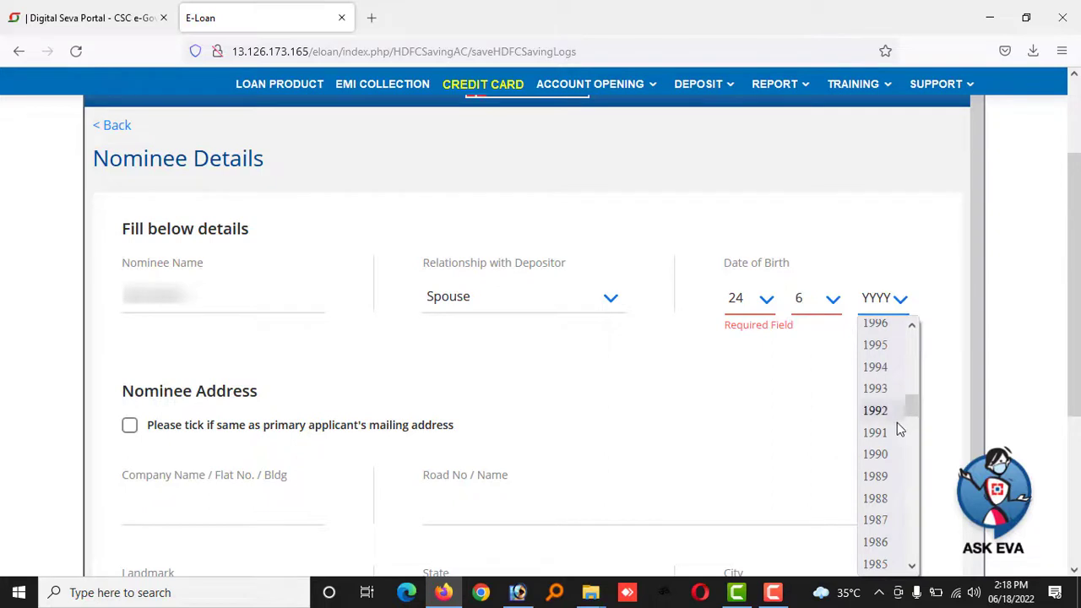
pyautogui.click(883, 411)
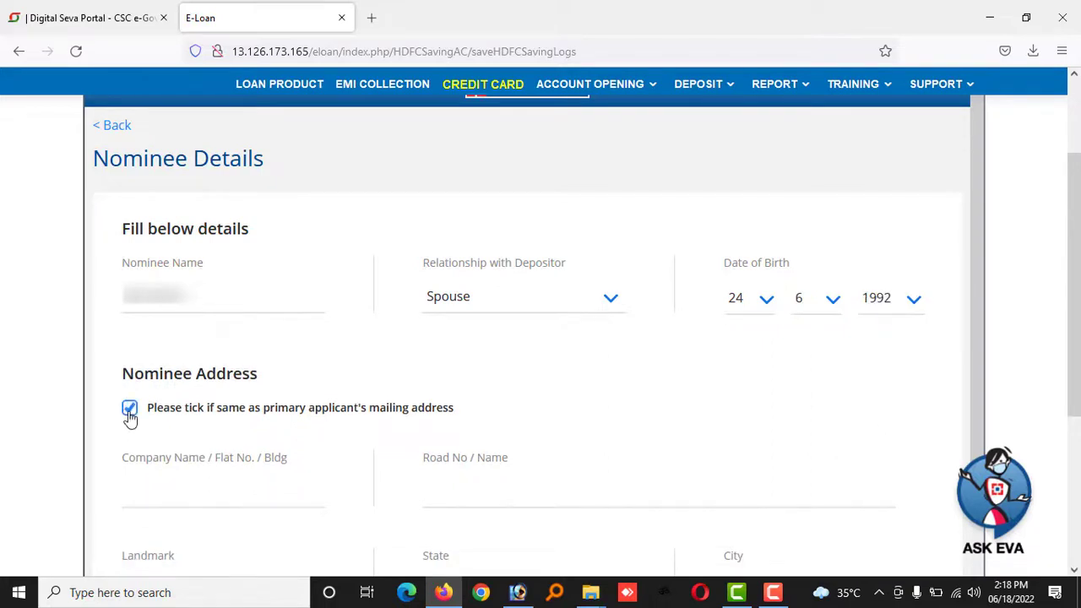
pyautogui.moveTo(980, 258); pyautogui.dragTo(978, 427)
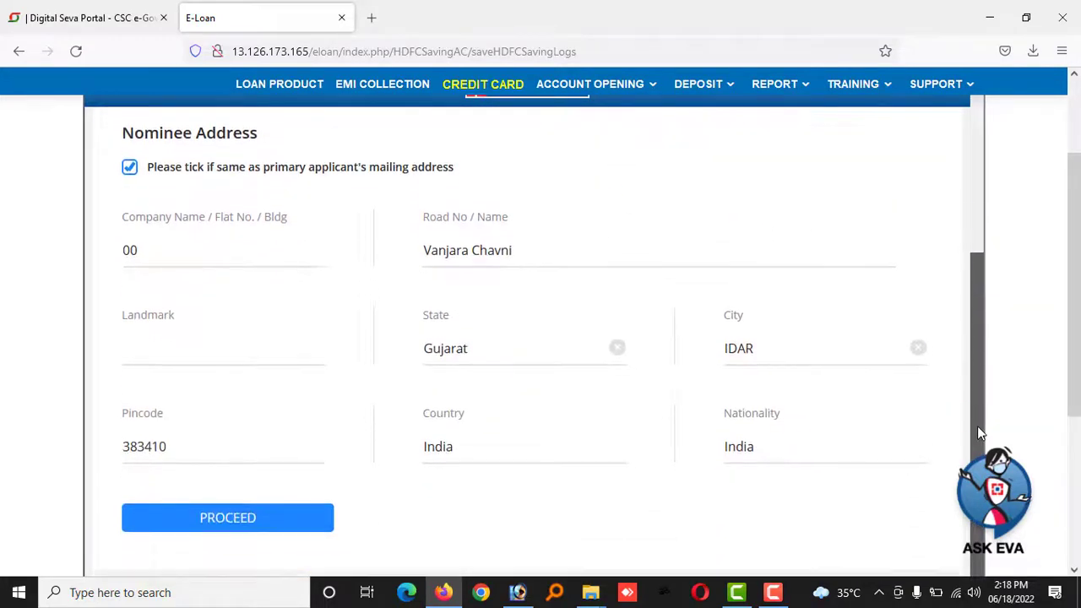
pyautogui.click(231, 523)
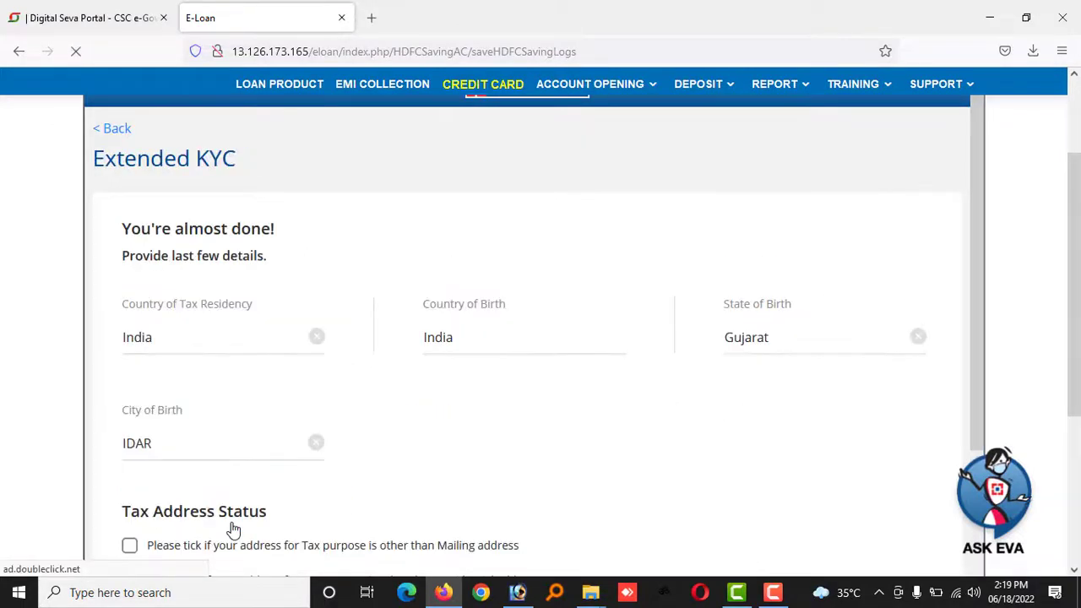
# Tick both Tax Address Status options on Extended KYC and submit the account application
pyautogui.scroll(-3, 982, 379)
pyautogui.scroll(-3, 984, 434)
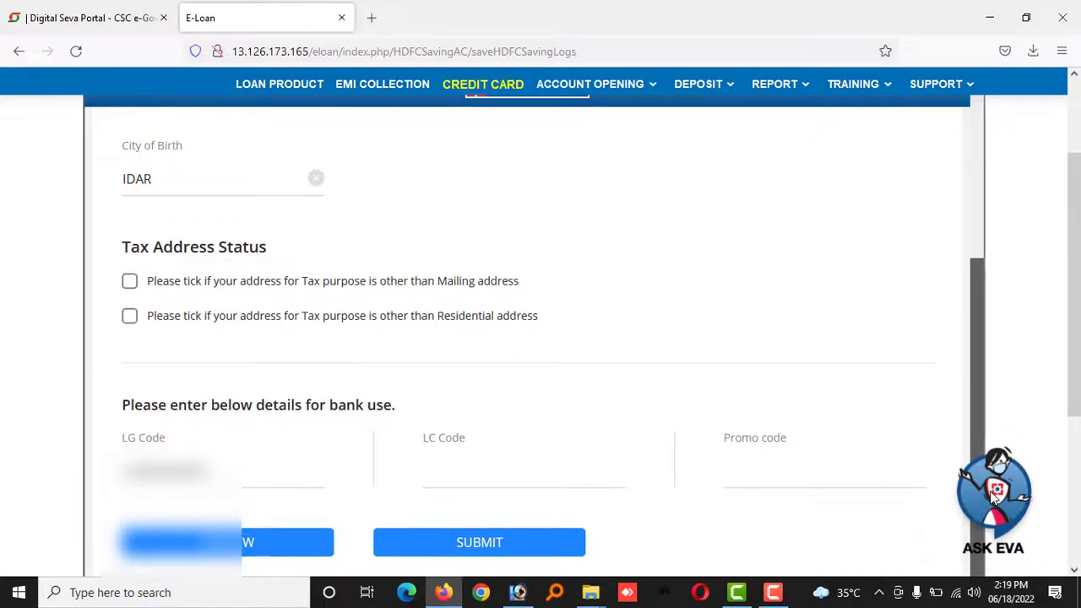
pyautogui.click(128, 285)
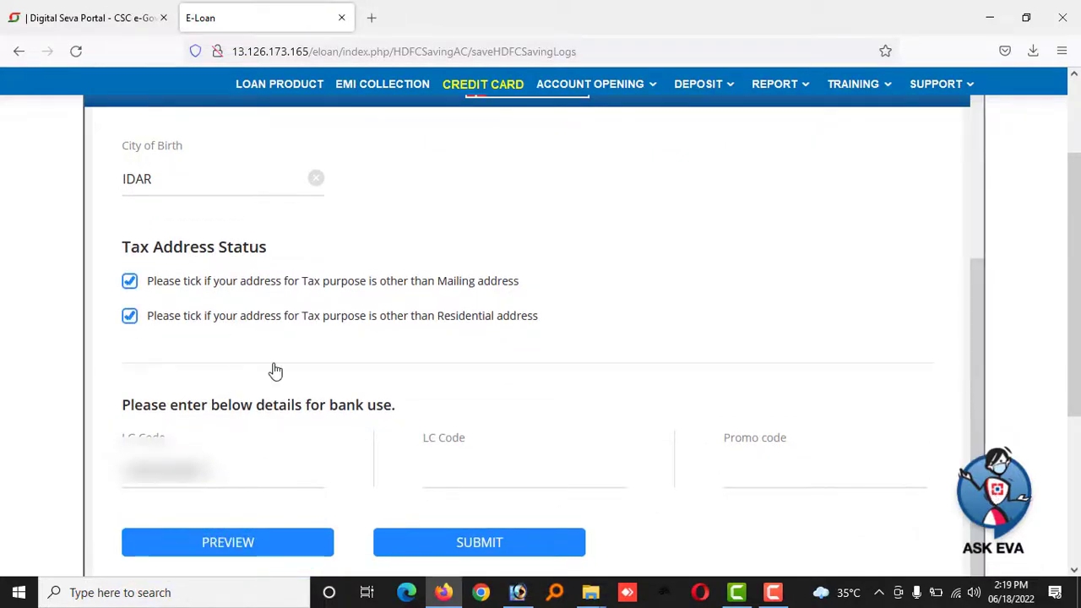
pyautogui.scroll(-1, 406, 490)
pyautogui.click(484, 518)
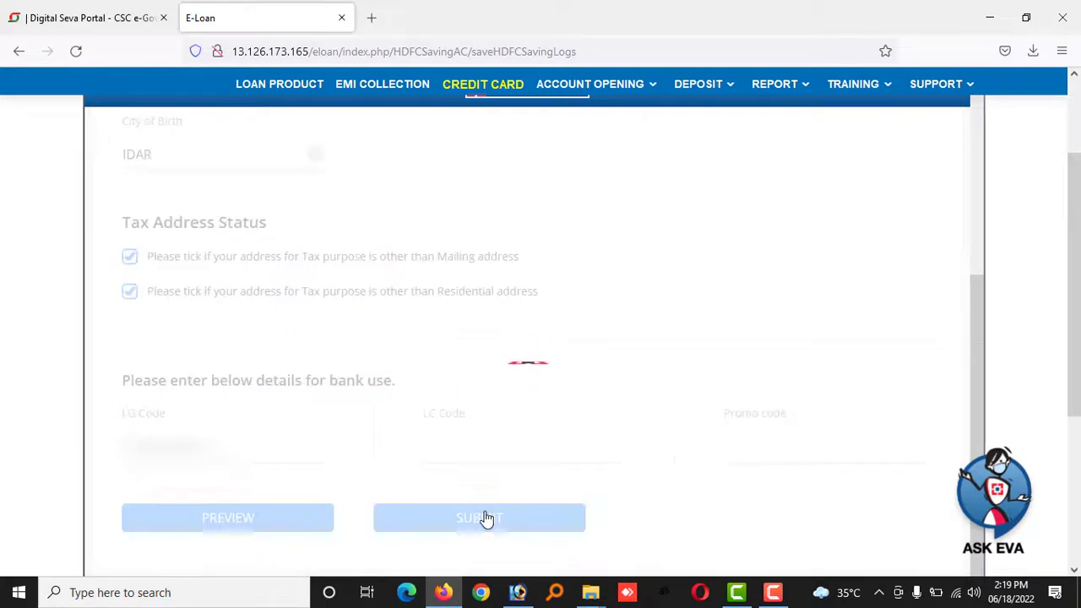